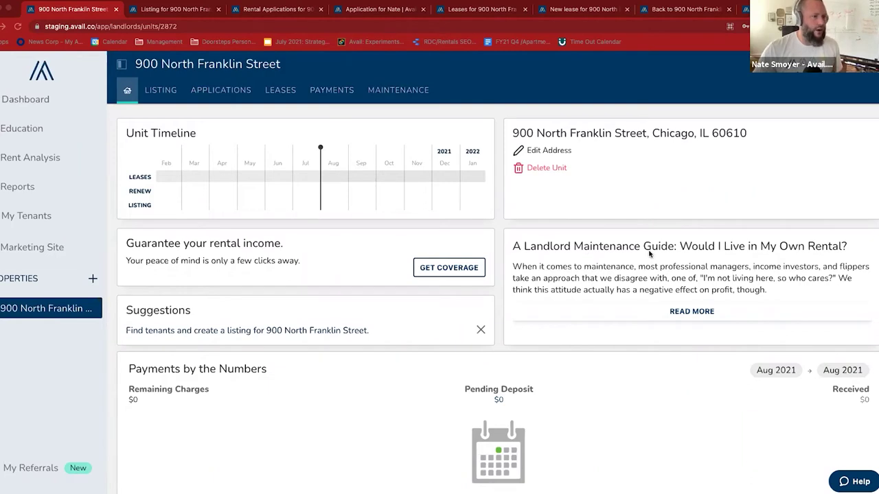
scroll(649, 254, "down", 1)
scroll(649, 253, "down", 2)
scroll(711, 294, "up", 3)
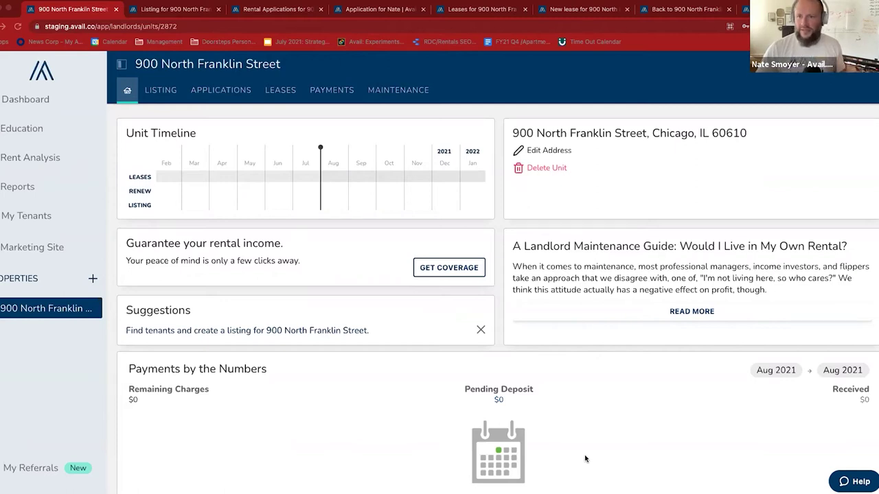
left_click(160, 90)
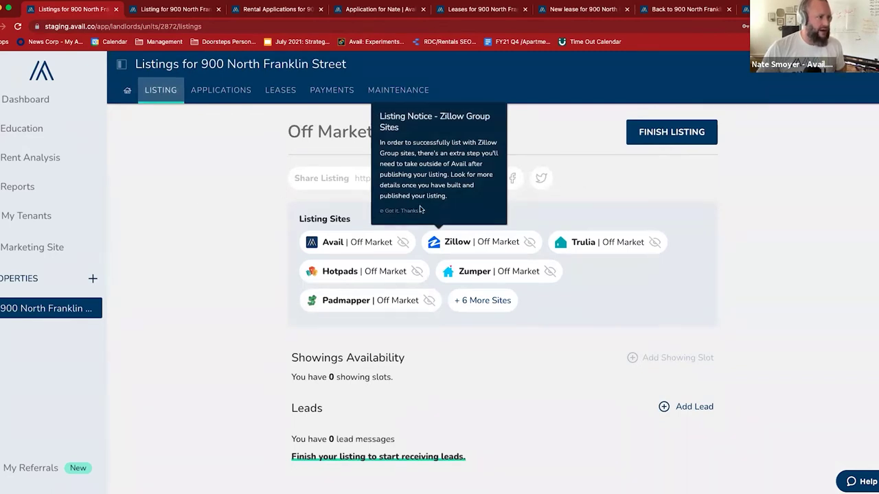
- Dismiss the Zillow notice and return to the new-listing form at Title & Description
left_click(411, 211)
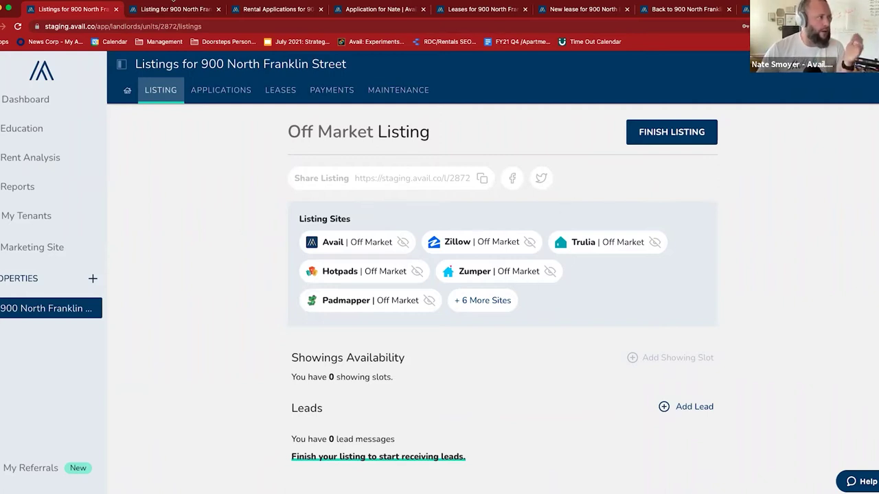
left_click(169, 8)
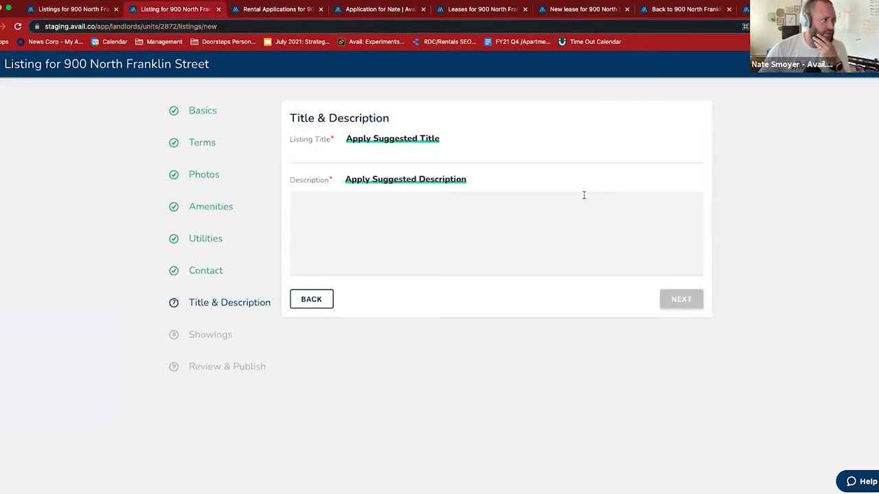
left_click(87, 13)
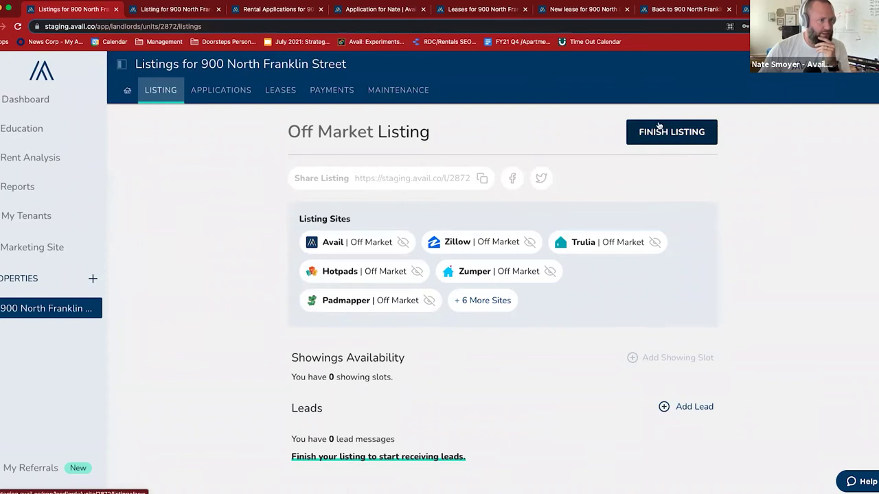
left_click(184, 12)
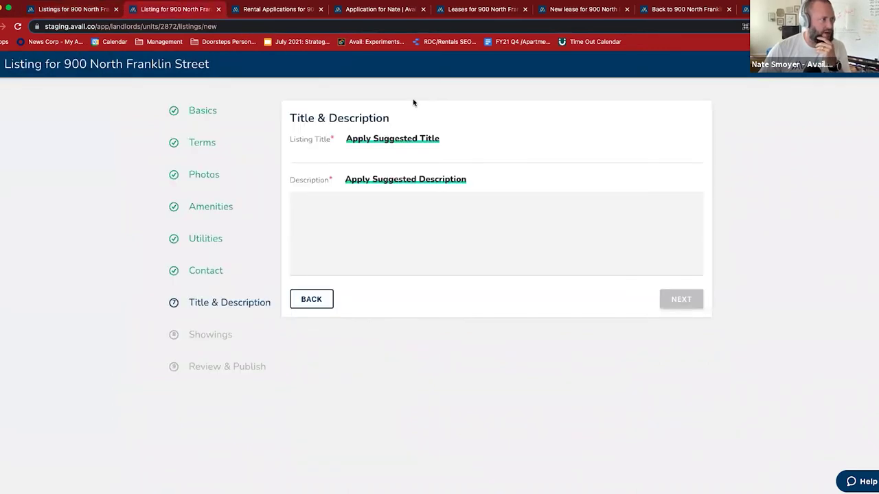
- Set the listing's parking type to Parking Spot in Basics
left_click(206, 111)
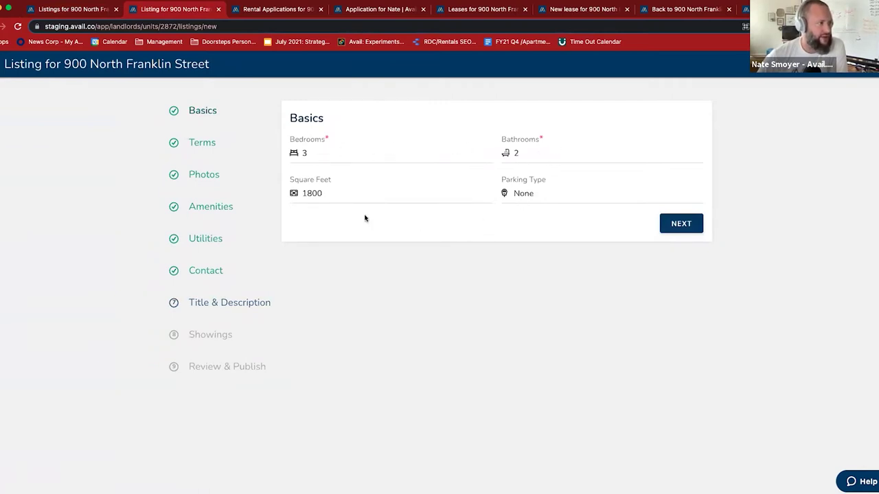
left_click(537, 195)
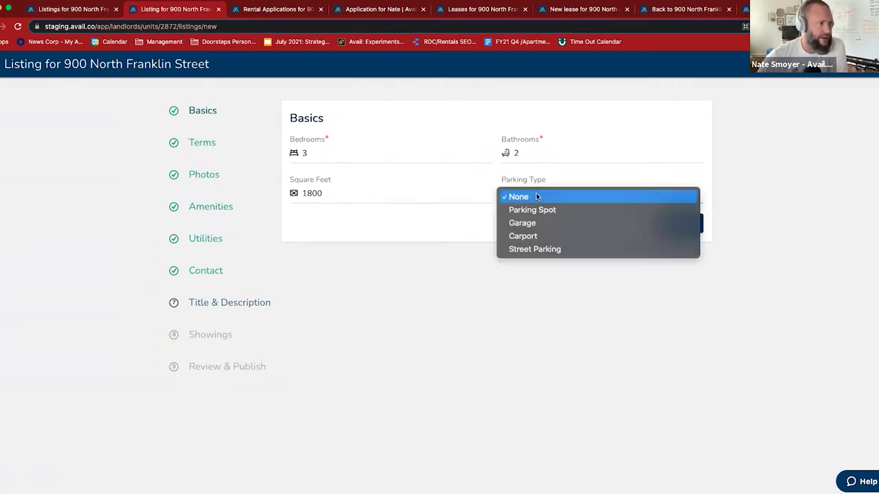
left_click(540, 207)
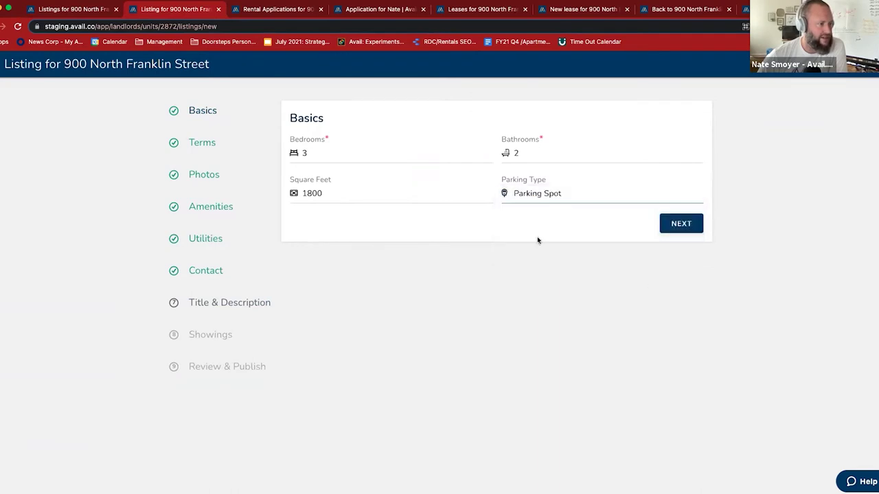
- Change the security deposit on the Terms step to $1500
left_click(205, 151)
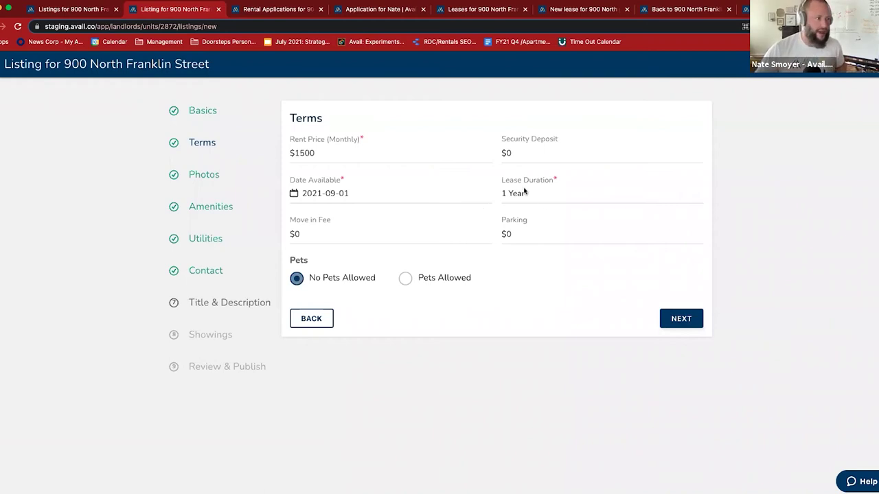
left_click(520, 153)
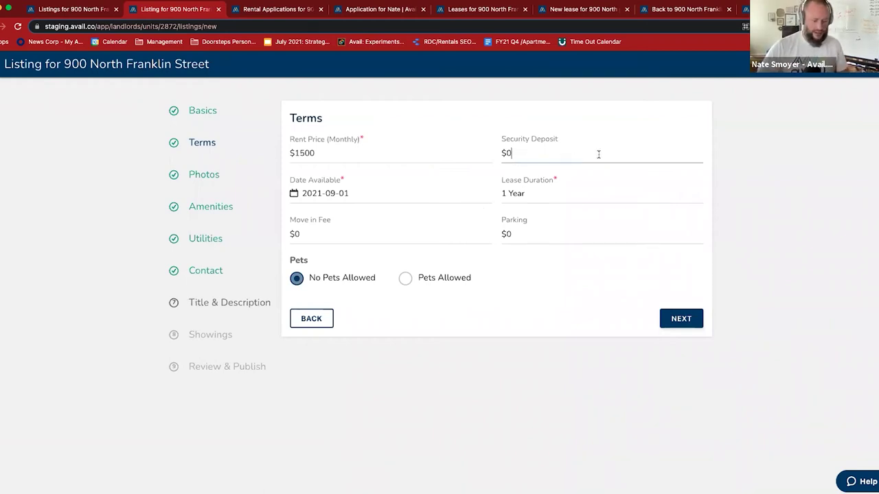
key("BackSpace")
type("1500")
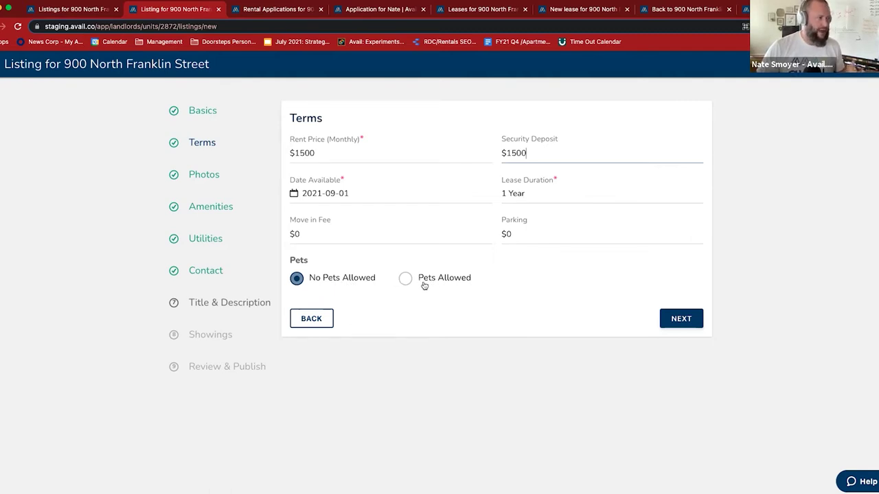
- Allow pets on the listing, permitting small dogs
left_click(216, 176)
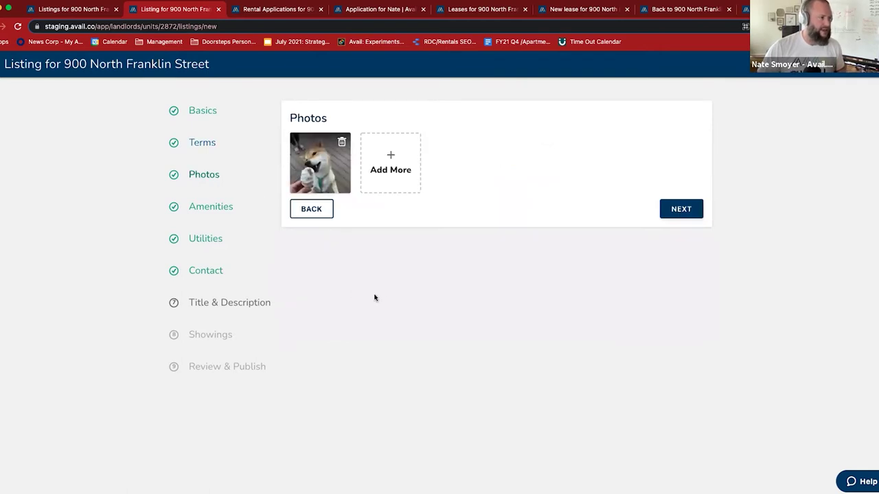
left_click(204, 146)
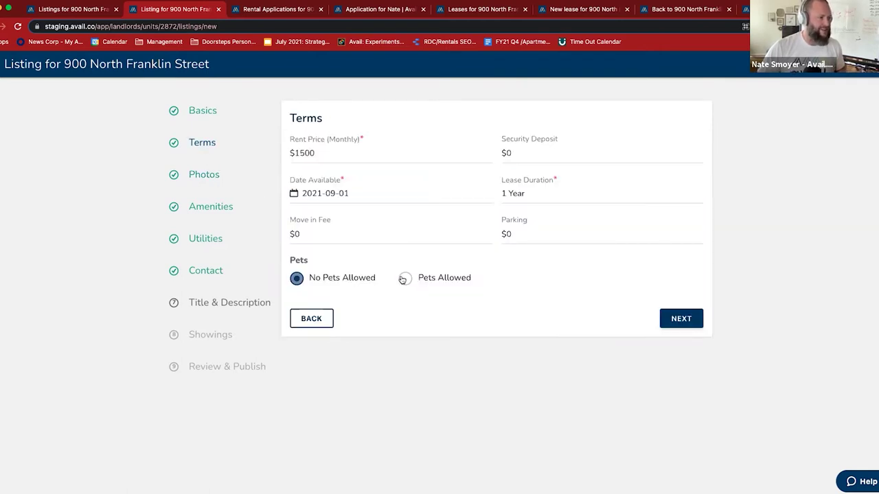
left_click(405, 278)
left_click(303, 334)
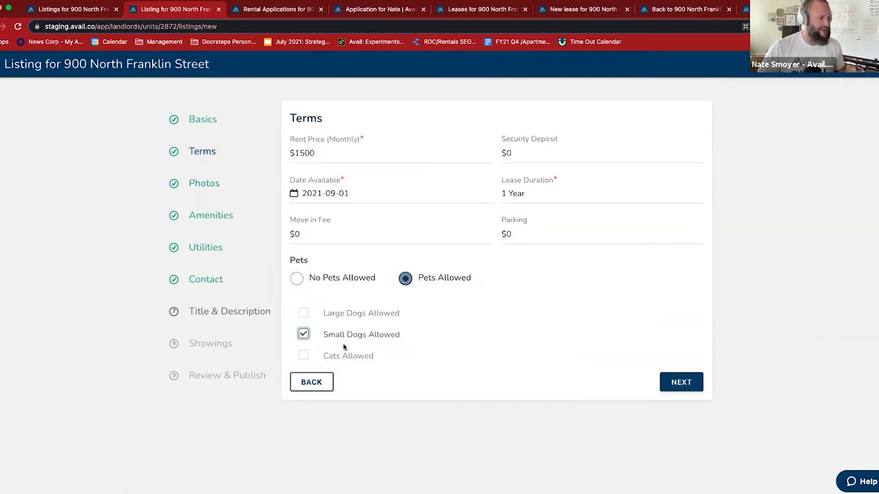
- Save the terms, try rearranging the dog photo, and move on to Amenities
left_click(681, 381)
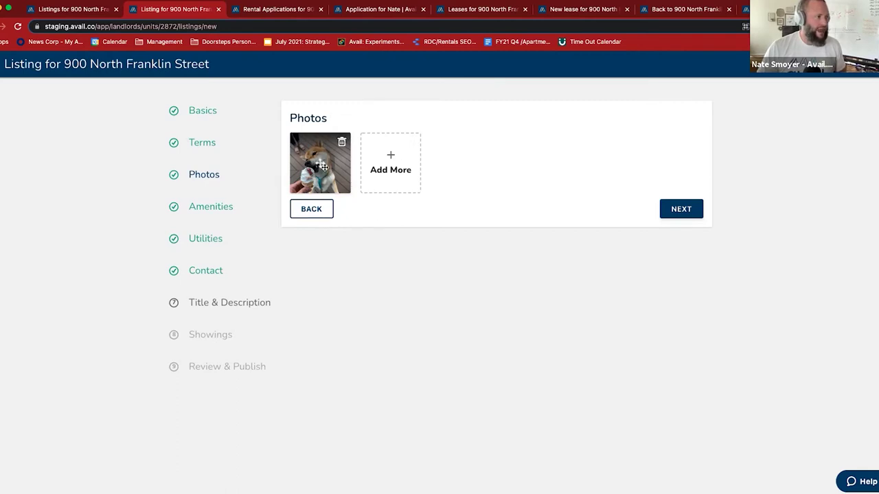
mouse_move(319, 165)
left_mouse_down()
mouse_move(388, 164)
mouse_move(322, 164)
mouse_move(361, 165)
mouse_move(333, 163)
left_mouse_up()
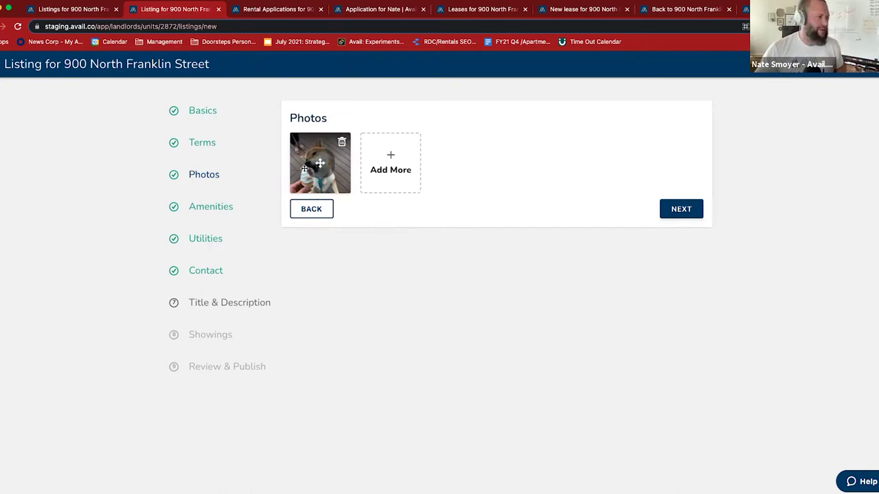
left_click(221, 212)
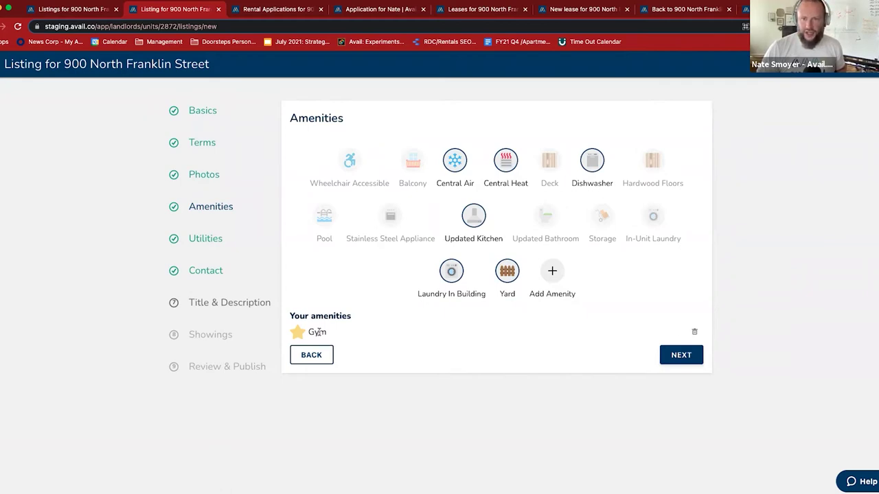
- Accept the Utilities and Contact Information steps unchanged to reach Title & Description
left_click(206, 239)
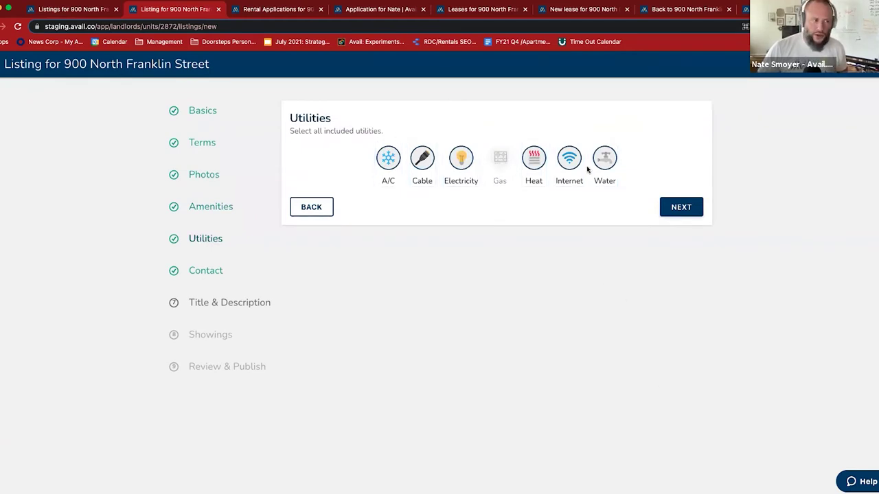
left_click(682, 207)
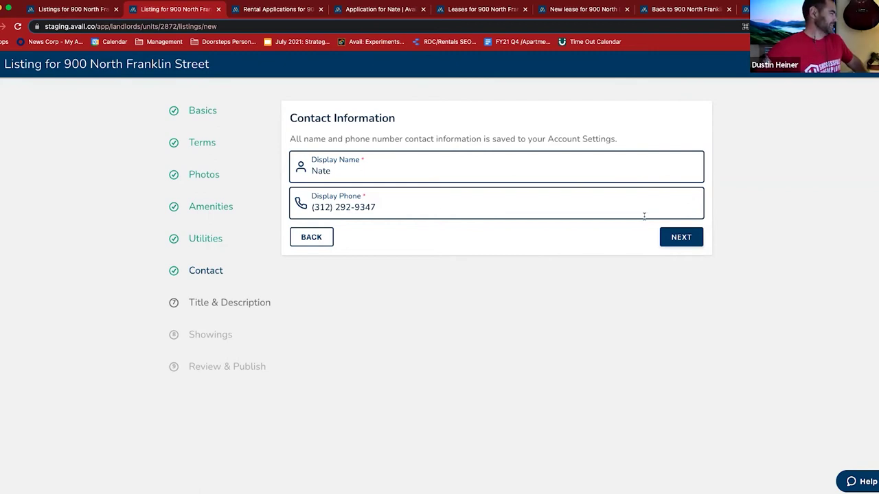
left_click(676, 239)
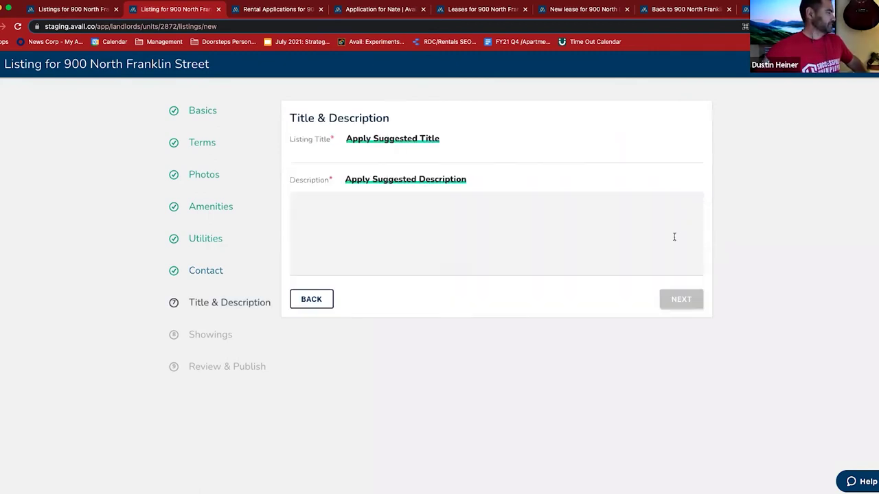
- Apply the suggested listing title and description, then continue to Showings
left_click(369, 140)
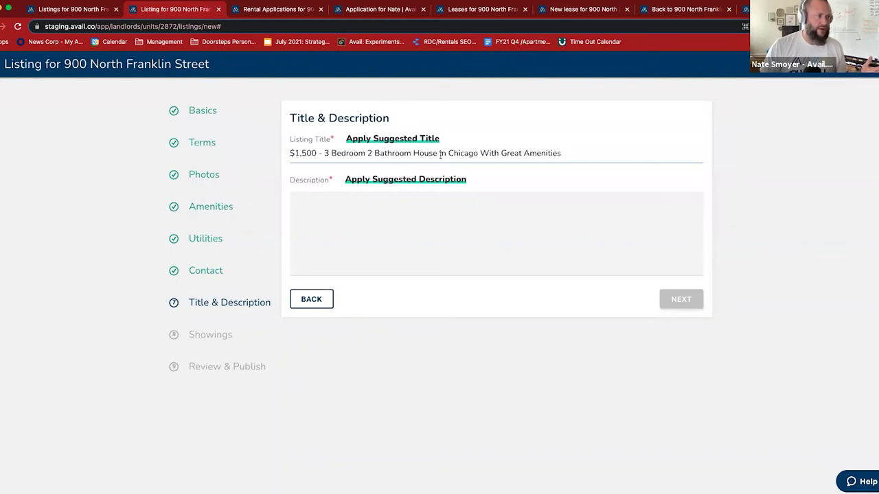
left_click(399, 186)
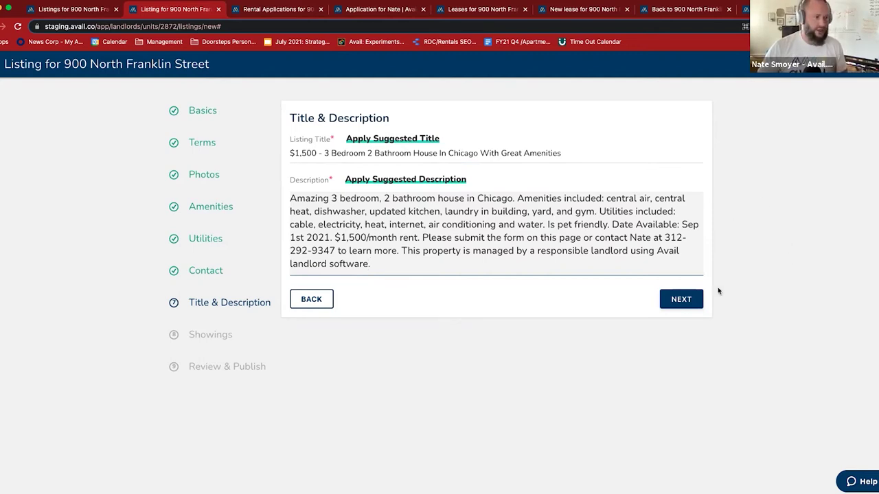
left_click(672, 300)
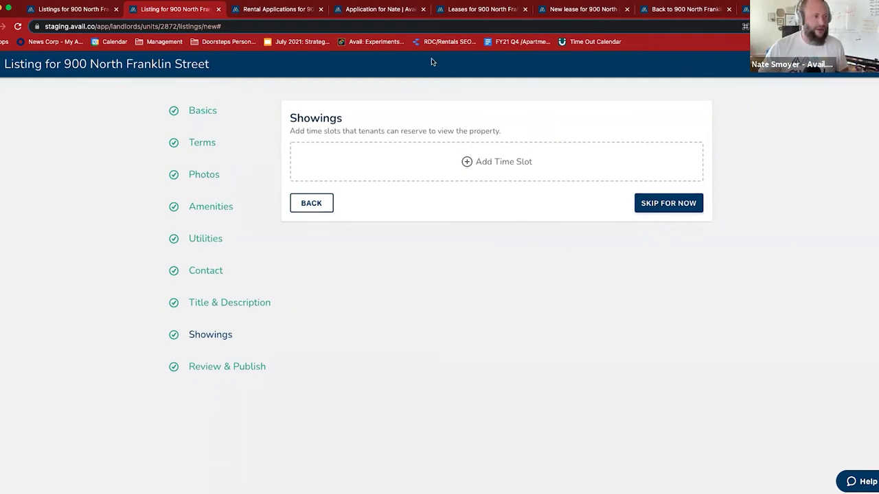
- Add an August 14 showing slot from 2:15 pm to 5:00 pm, then switch to Rental Applications
left_click(521, 165)
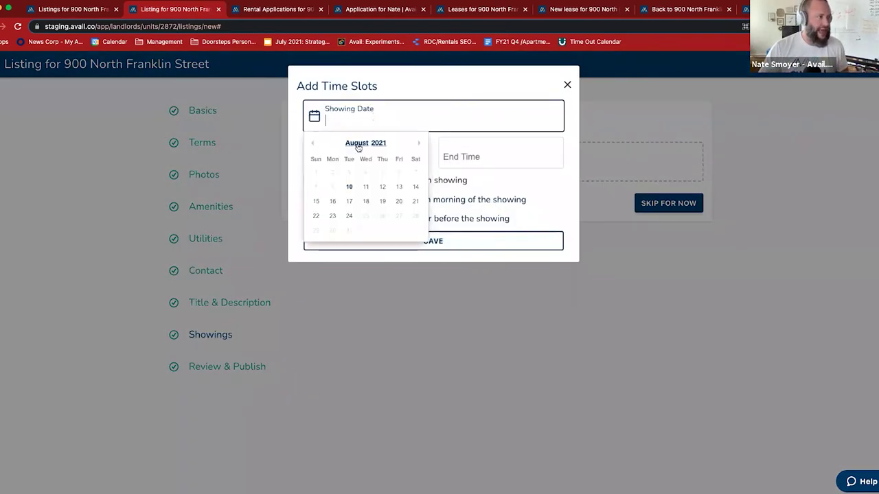
left_click(415, 187)
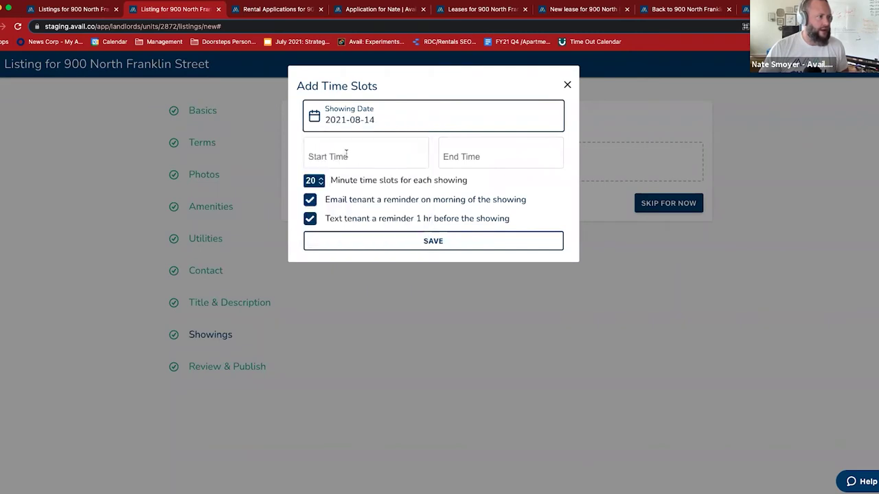
left_click(345, 155)
left_click(318, 177)
left_click(479, 164)
left_click(453, 210)
left_click(476, 178)
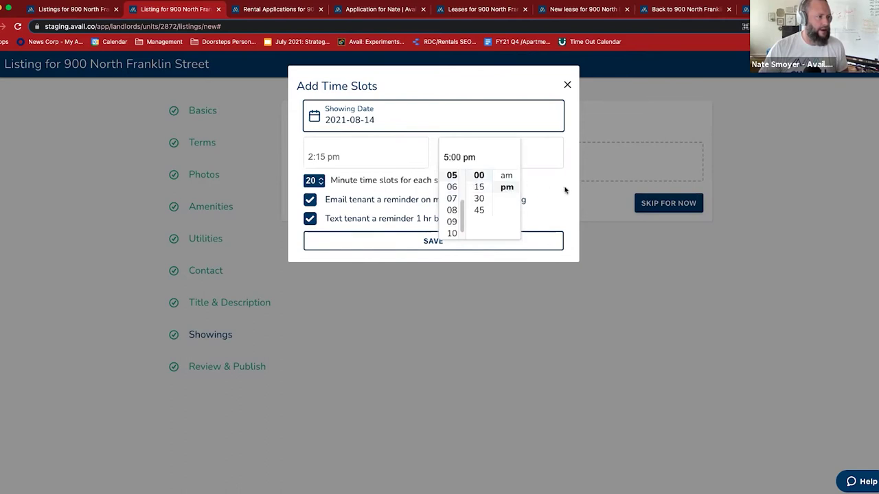
left_click(567, 191)
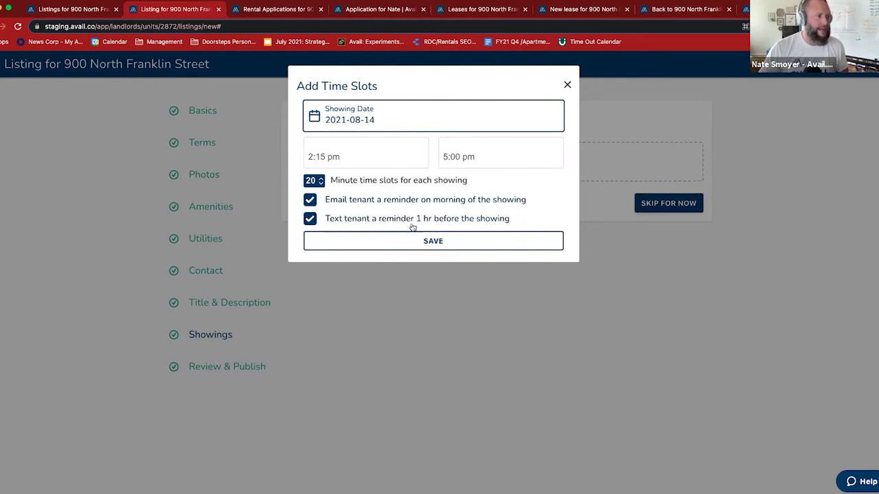
left_click(464, 242)
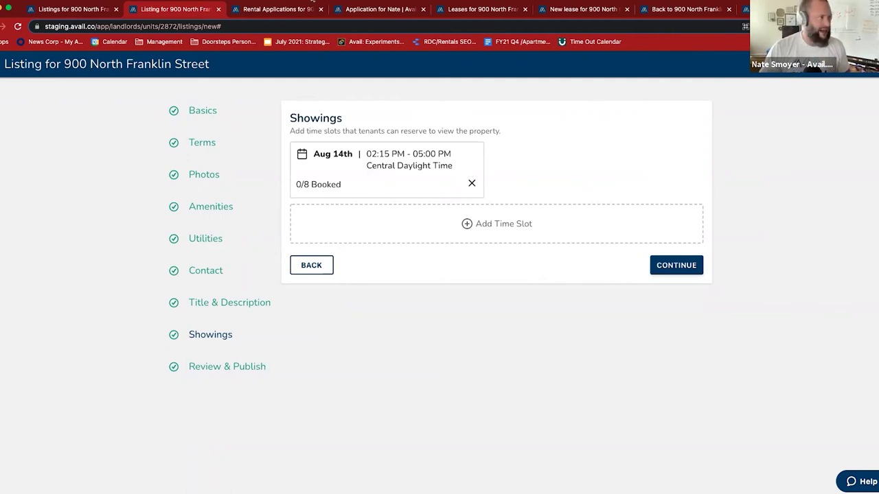
key("ctrl+Tab")
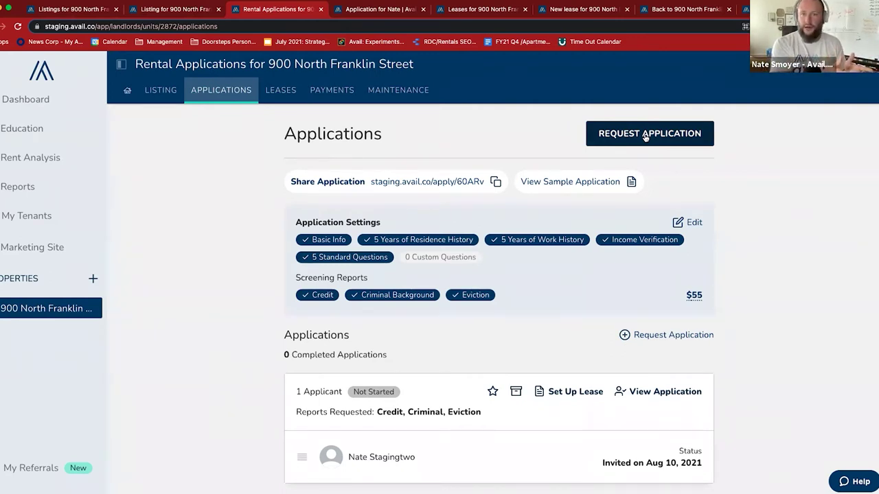
scroll(659, 323, "down", 2)
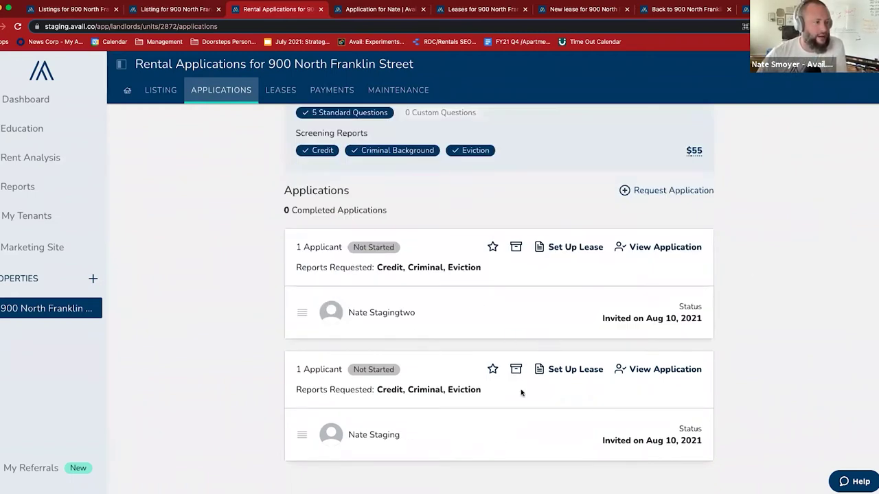
left_click(372, 10)
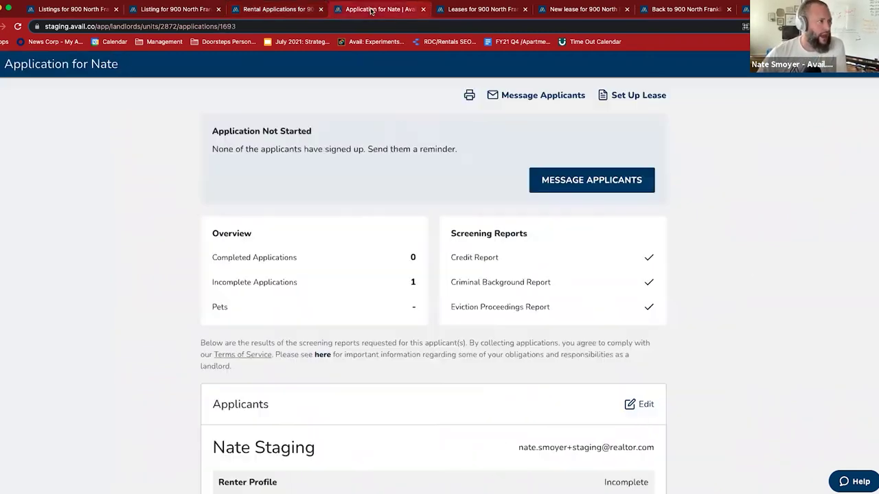
scroll(518, 172, "down", 2)
scroll(509, 191, "up", 2)
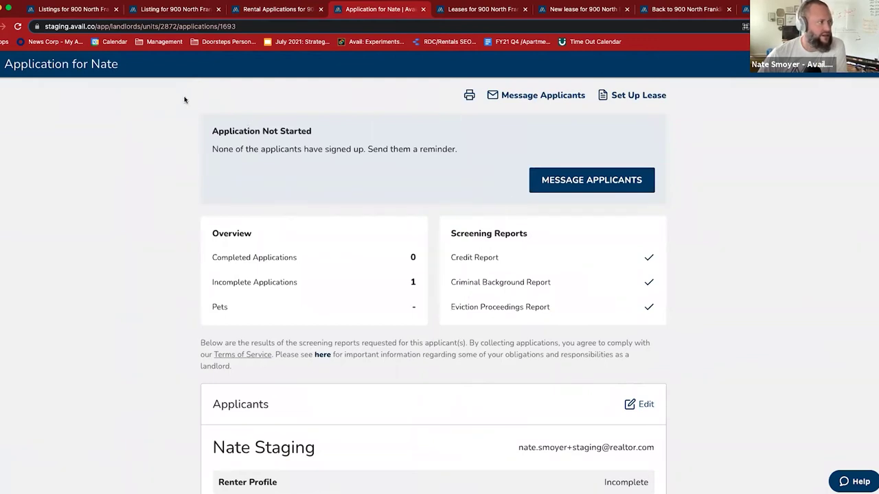
scroll(493, 176, "down", 1)
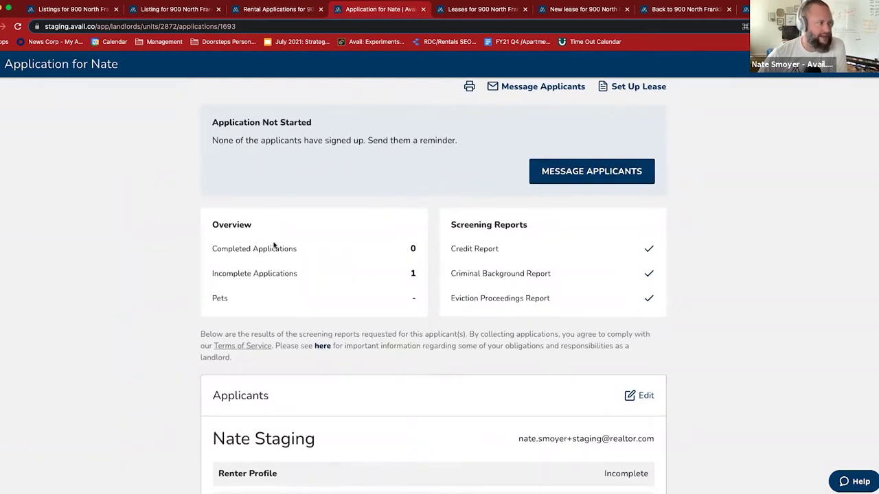
left_click_drag(215, 274, 331, 277)
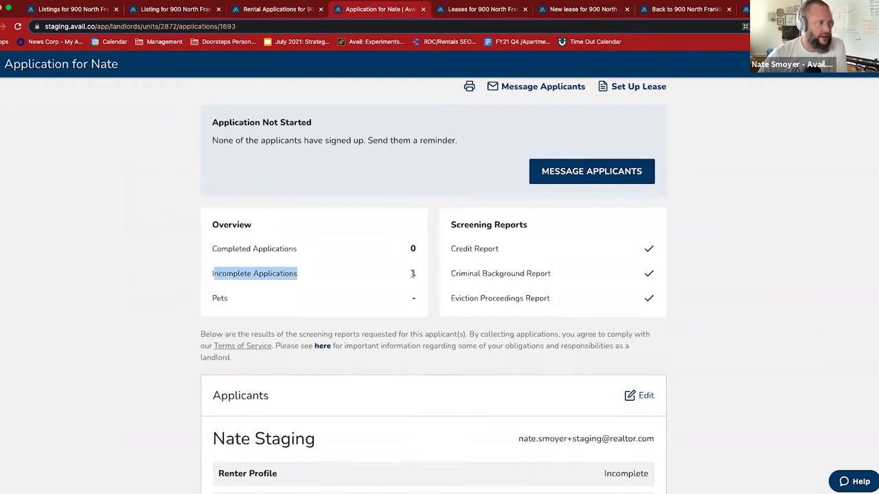
scroll(663, 271, "down", 2)
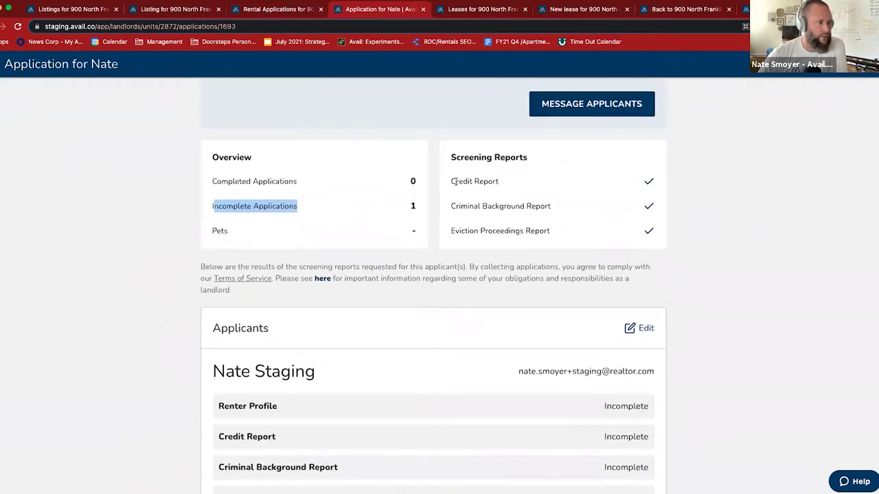
left_click_drag(455, 181, 637, 244)
scroll(713, 230, "down", 1)
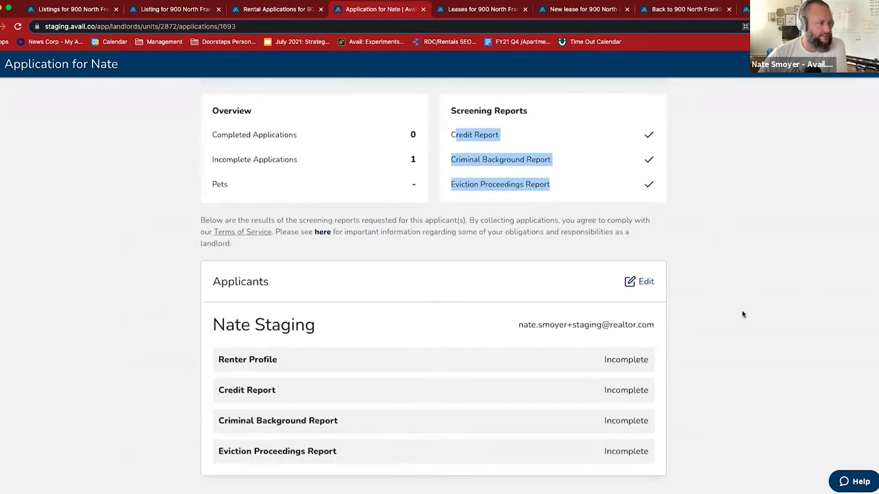
scroll(565, 362, "up", 3)
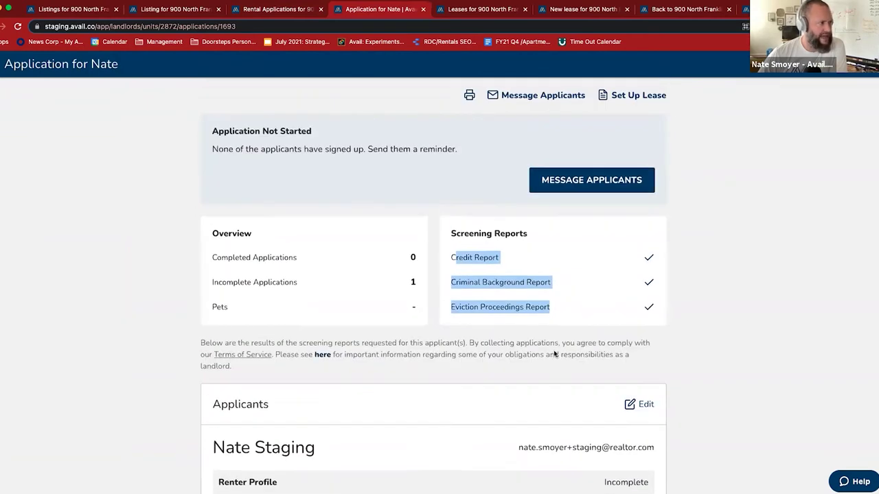
left_click(274, 10)
scroll(751, 251, "up", 3)
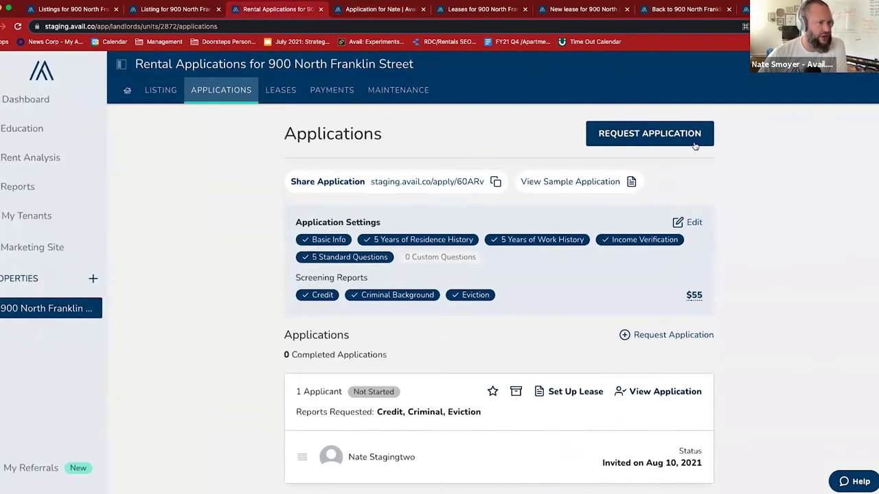
- Start a new application request, expand its options and keep residence history at 5 years
left_click(652, 133)
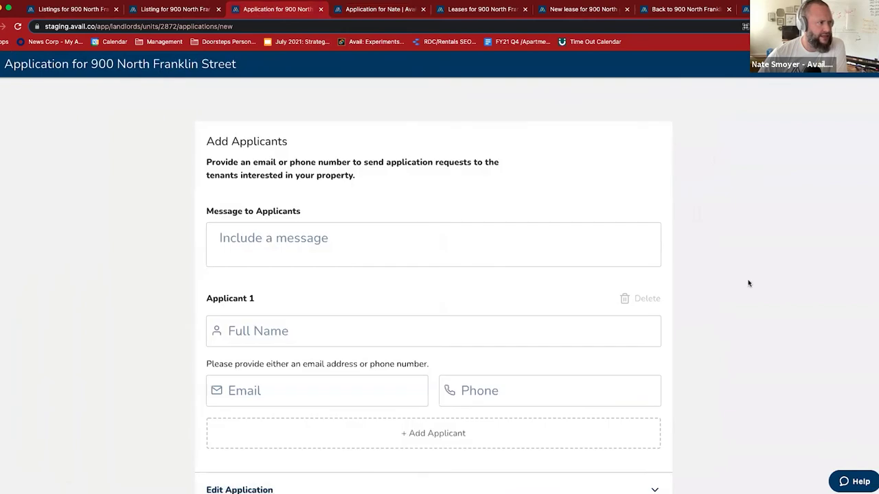
left_click(542, 239)
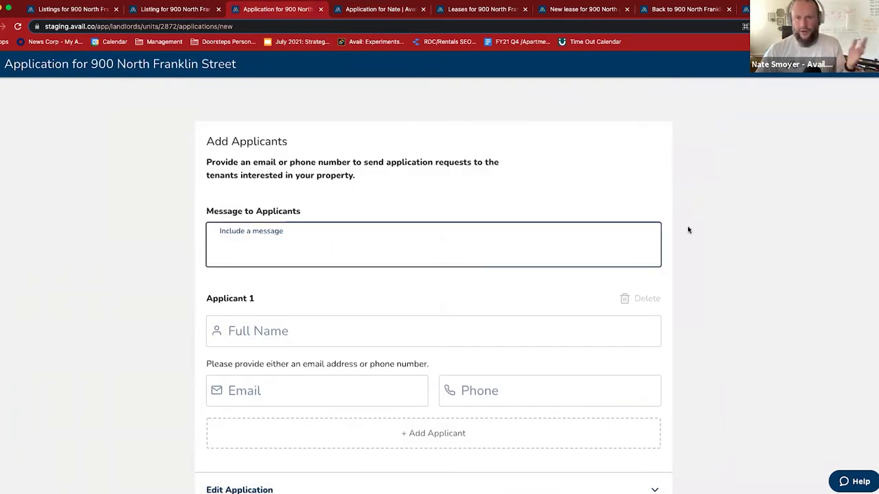
scroll(688, 230, "down", 3)
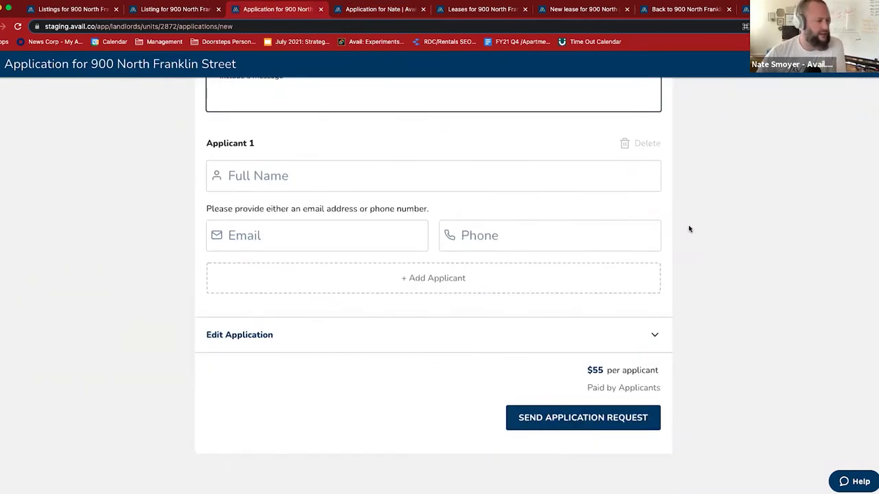
left_click(409, 334)
scroll(694, 250, "down", 3)
scroll(695, 254, "down", 2)
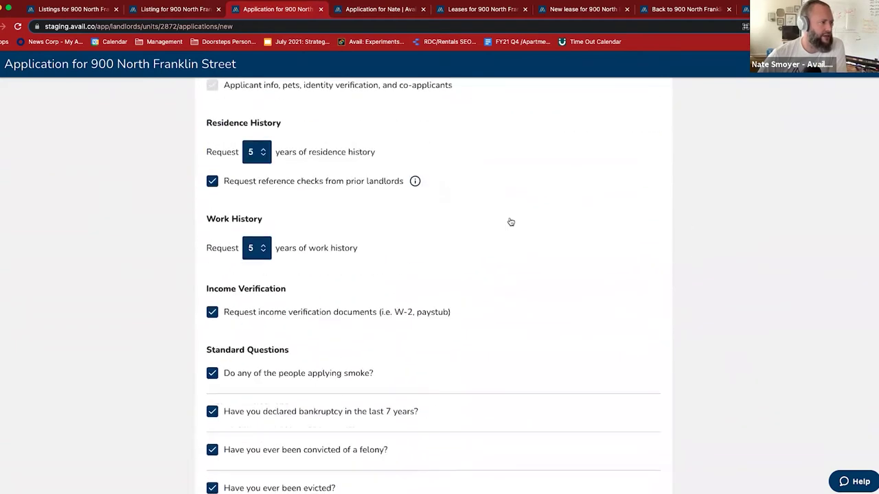
left_click(252, 156)
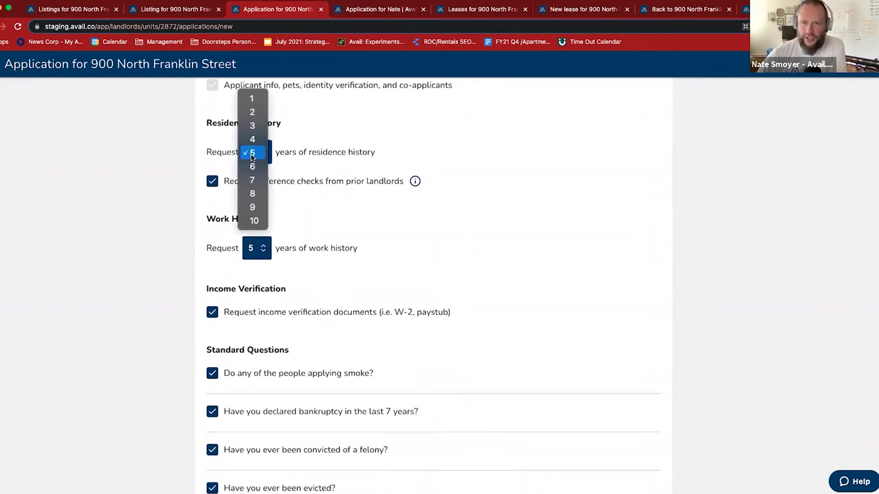
left_click(252, 154)
left_click(253, 182)
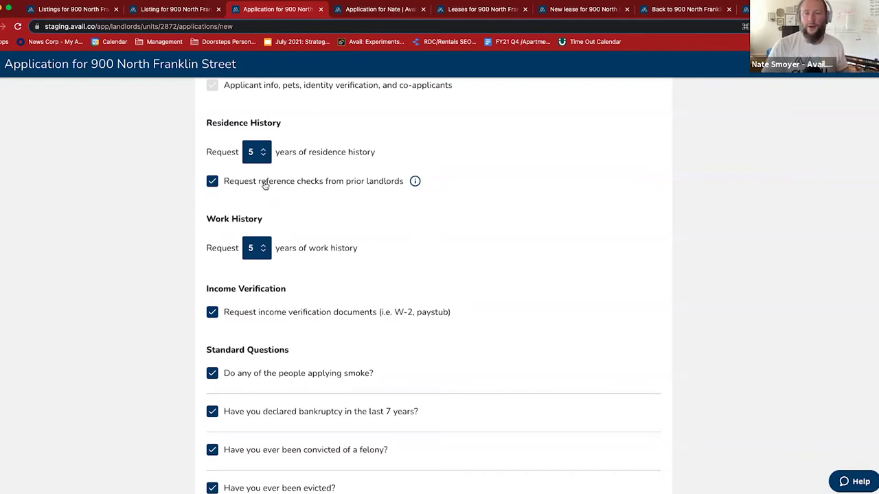
- Uncheck the felony conviction question under the application's Standard Questions
scroll(264, 186, "down", 2)
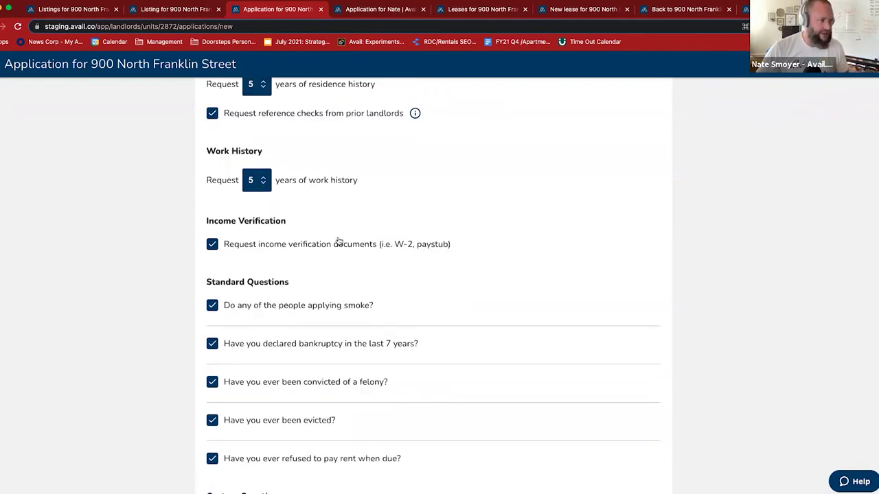
scroll(337, 240, "down", 1)
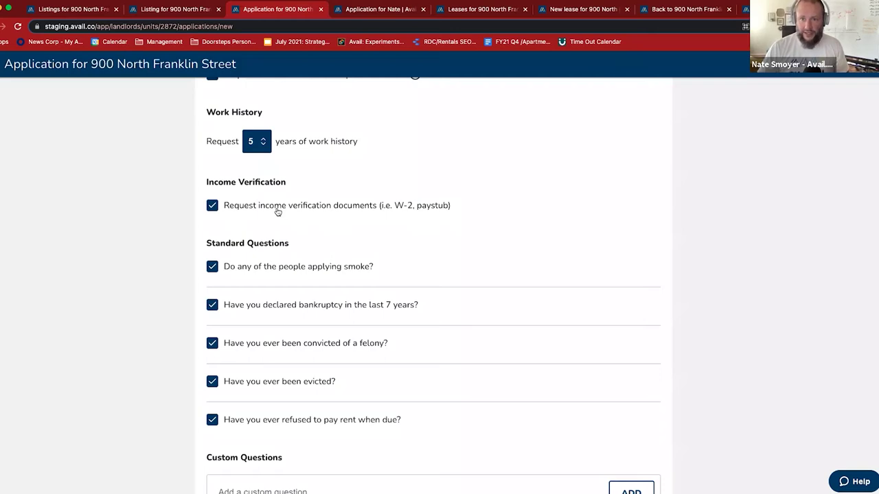
scroll(278, 211, "down", 1)
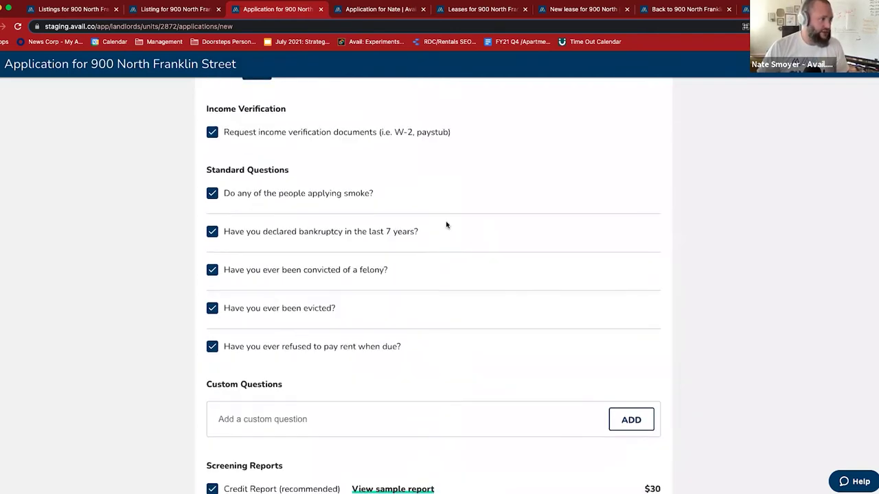
scroll(447, 225, "down", 1)
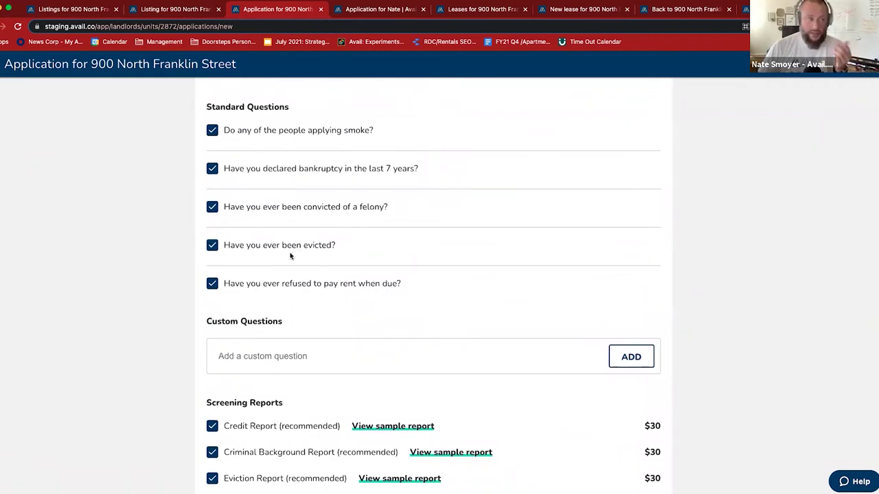
left_click(272, 208)
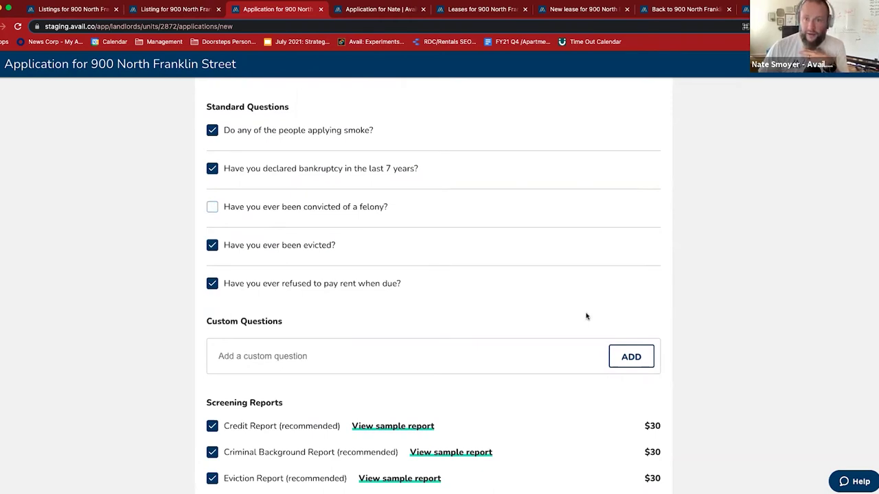
scroll(584, 314, "down", 2)
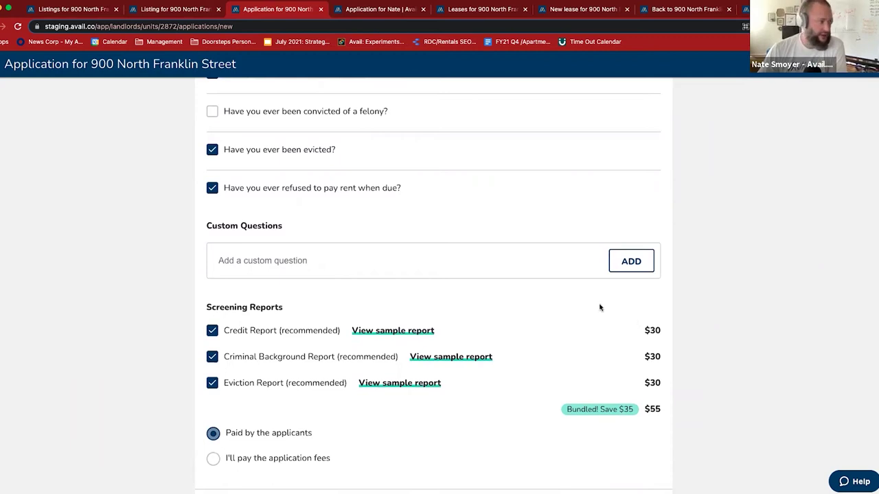
- Drop the Criminal Background Report, lowering screening to $50 per applicant
left_click(215, 358)
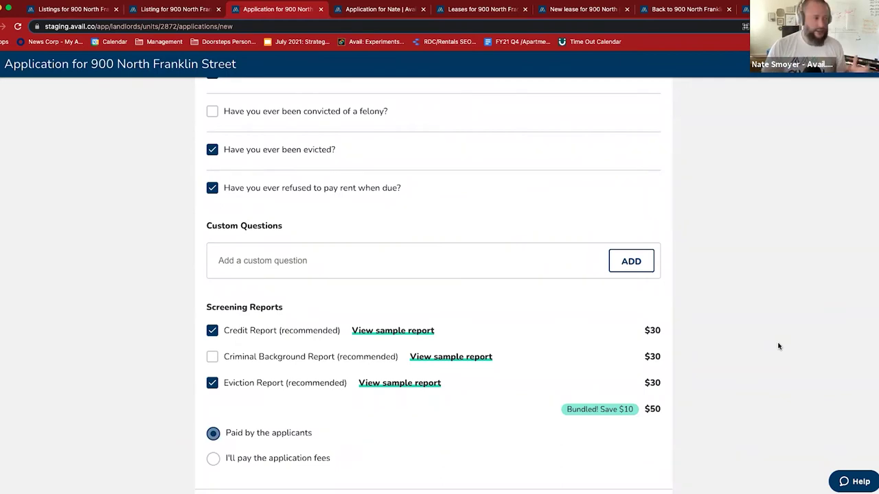
scroll(689, 292, "down", 2)
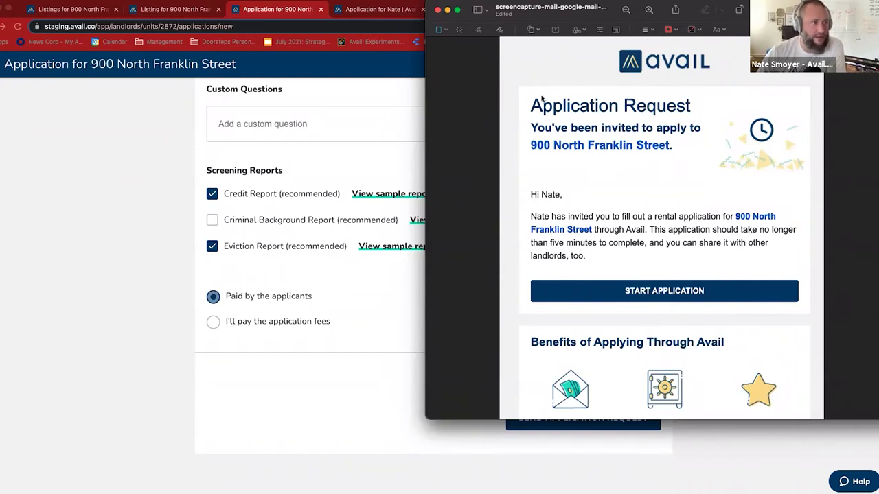
- Scroll through the sample invitation email, then return to the applicant's application status page
scroll(585, 101, "down", 1)
scroll(591, 151, "down", 3)
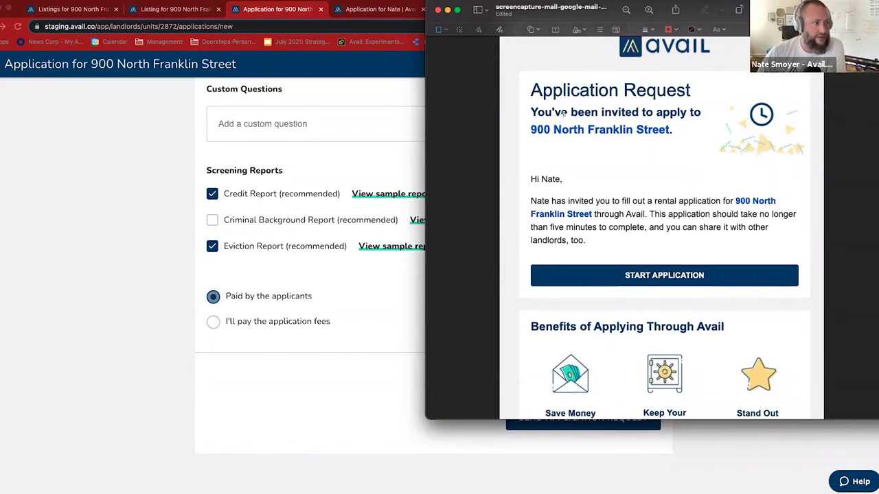
scroll(593, 152, "down", 5)
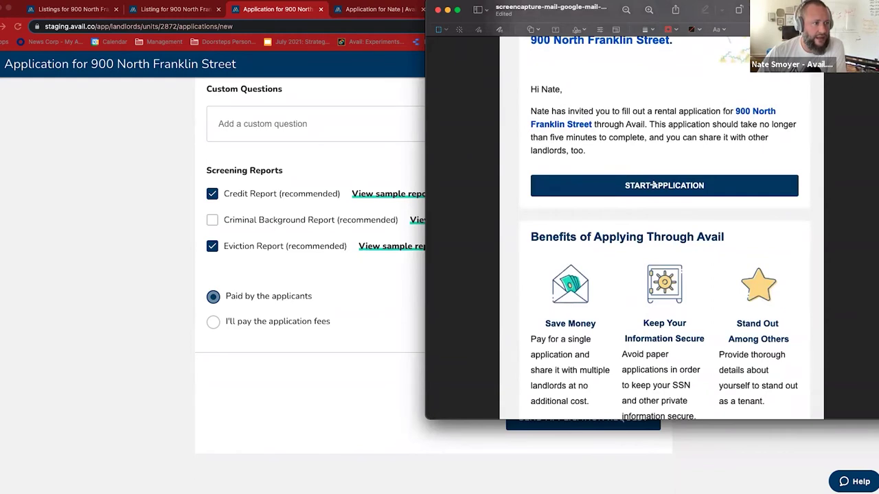
scroll(751, 142, "down", 8)
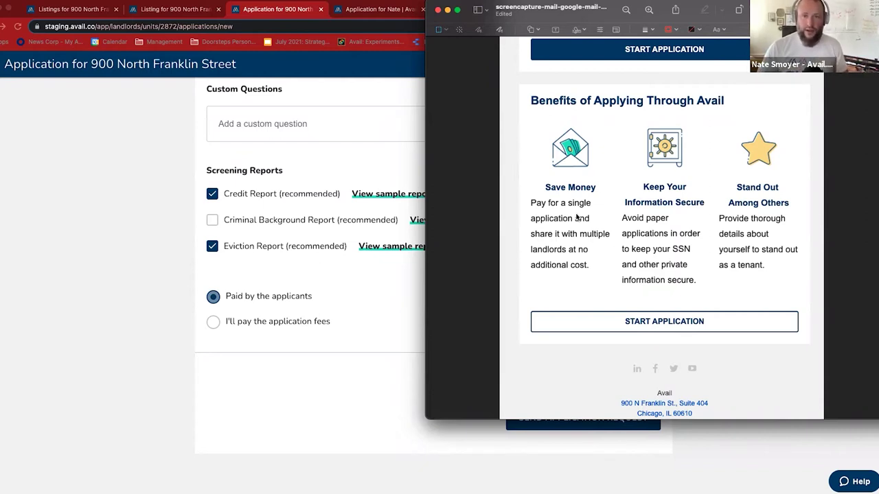
left_click(350, 389)
left_click(385, 9)
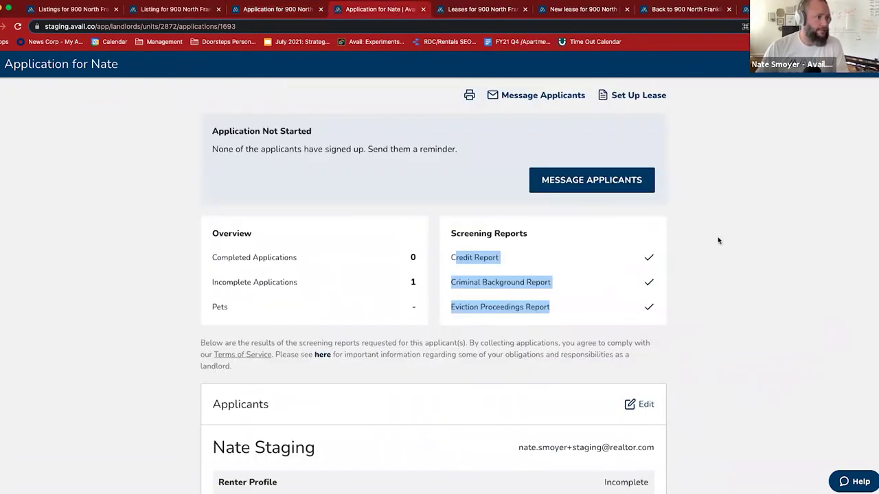
scroll(710, 237, "down", 2)
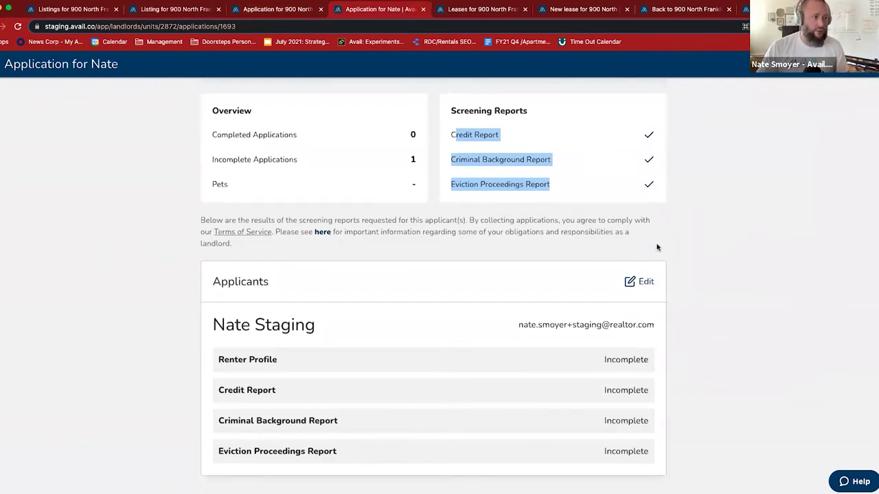
- Review the application tabs and go to the 900 North Franklin Street Leases page
scroll(655, 248, "up", 2)
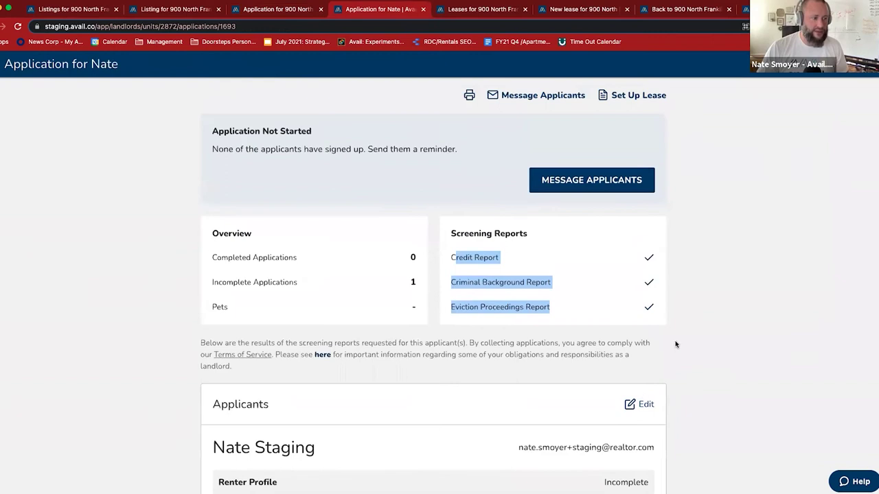
scroll(675, 346, "down", 2)
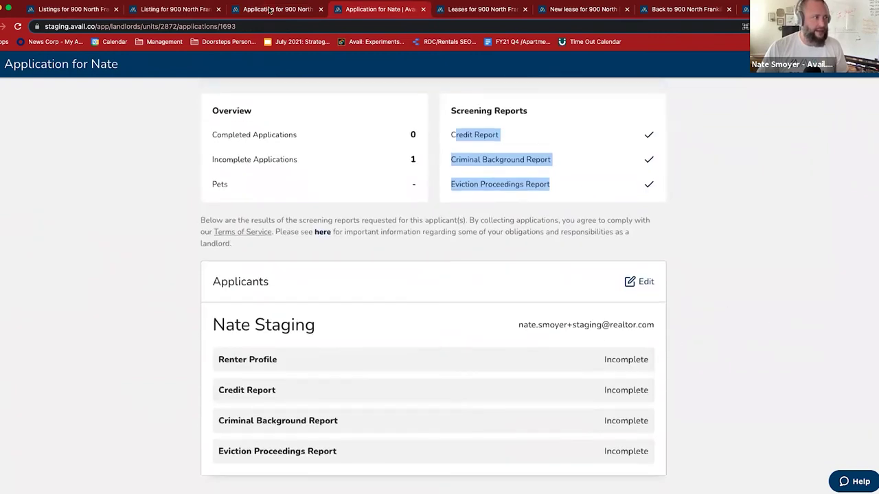
key("ctrl+shift+Tab")
scroll(606, 367, "up", 9)
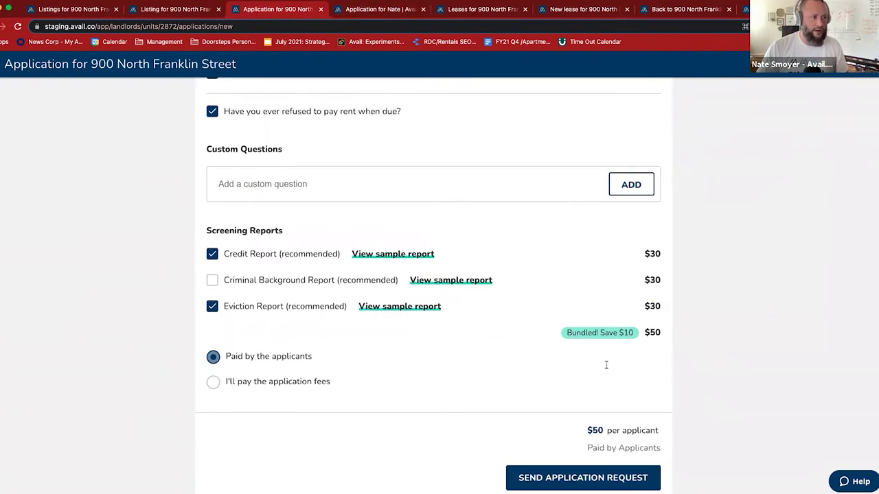
scroll(632, 263, "up", 6)
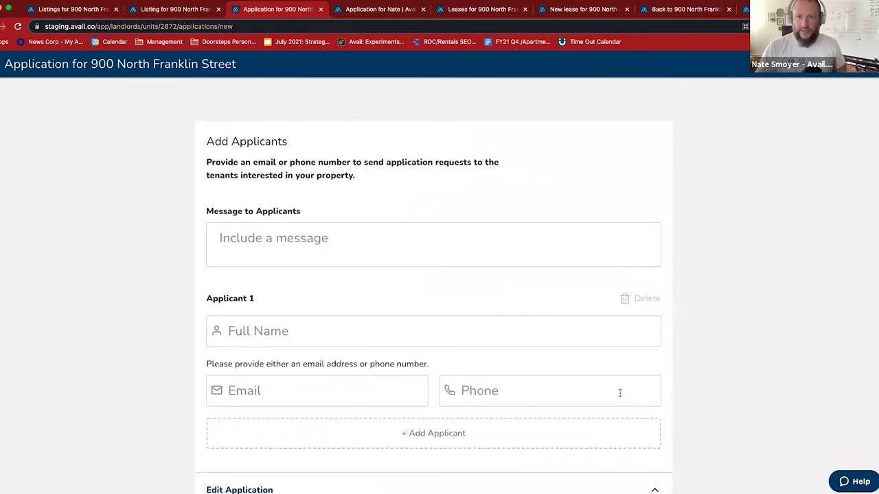
left_click(488, 9)
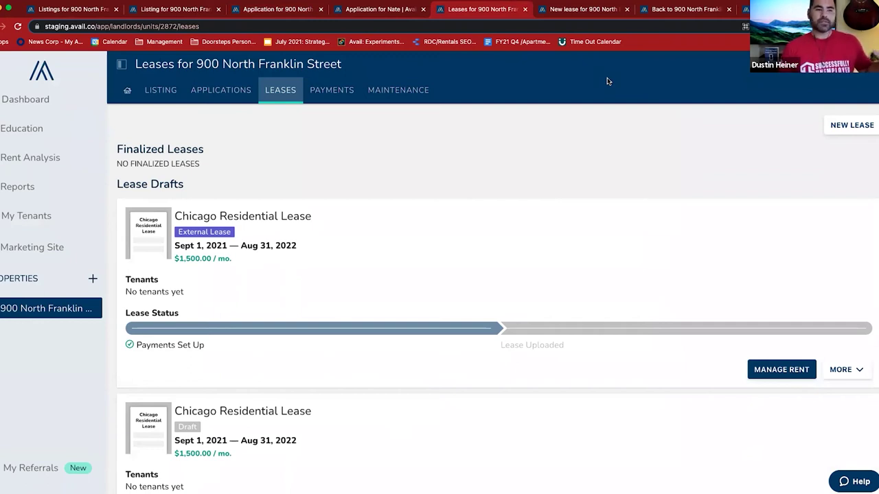
- List all syndication sites for the Off Market listing, including Zillow, Trulia, HotPads and Zumper
left_click(163, 14)
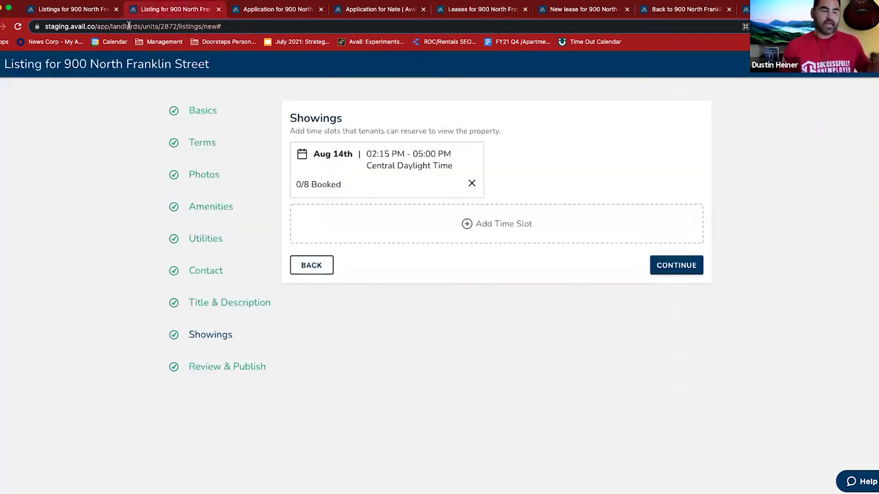
left_click(72, 12)
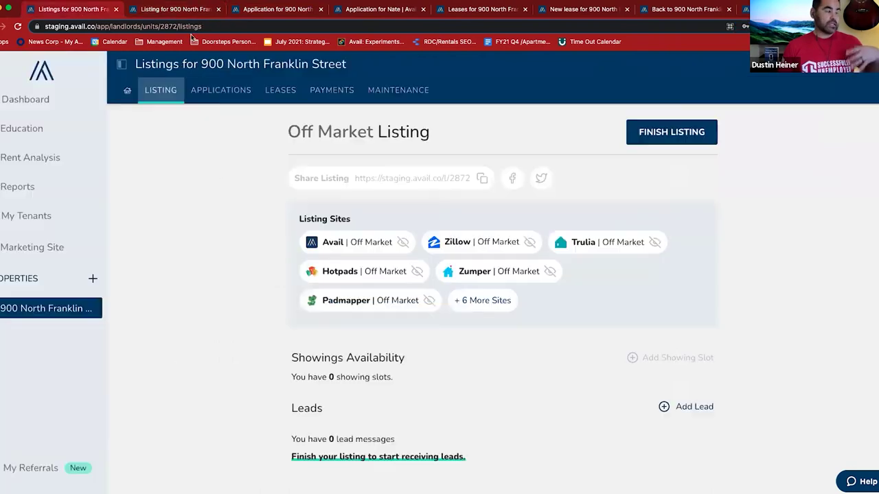
left_click(482, 301)
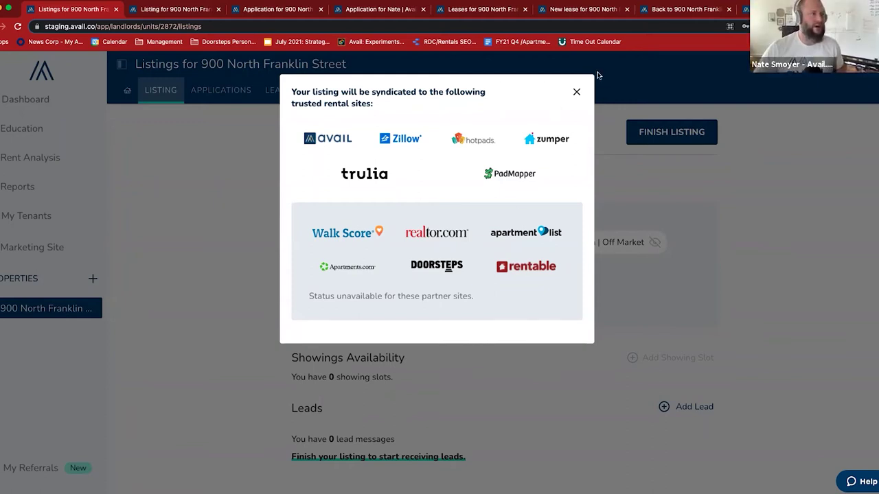
- Return to the property's Leases page showing the External Lease draft for Sept 2021–Aug 2022
left_click(469, 9)
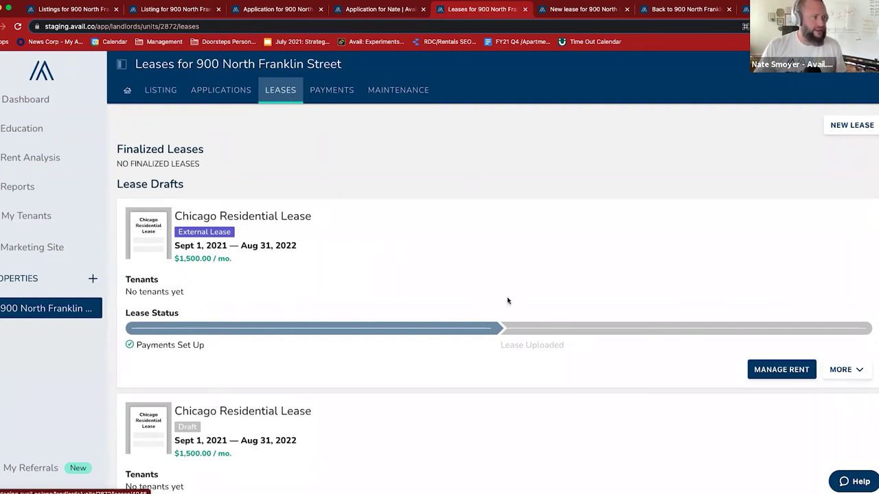
- Open the new lease at Lease Term, running Sept 1, 2021 to Aug 31, 2022
scroll(406, 252, "down", 3)
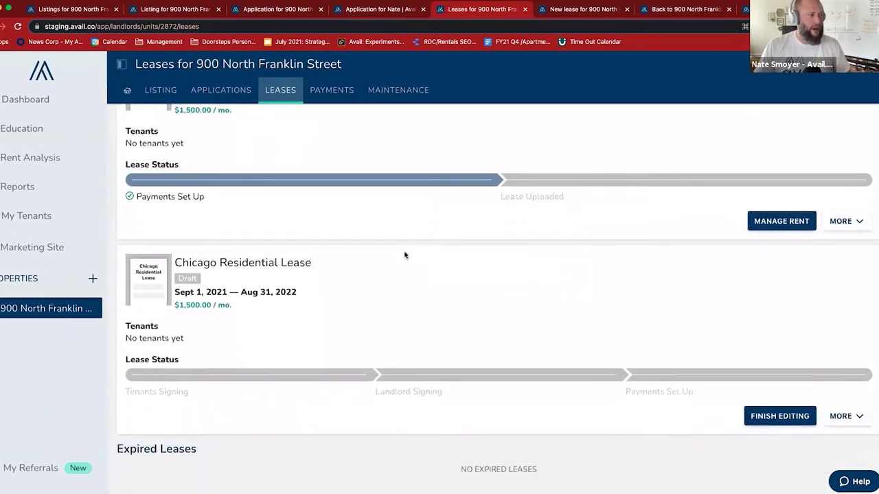
scroll(405, 255, "up", 3)
scroll(404, 254, "down", 2)
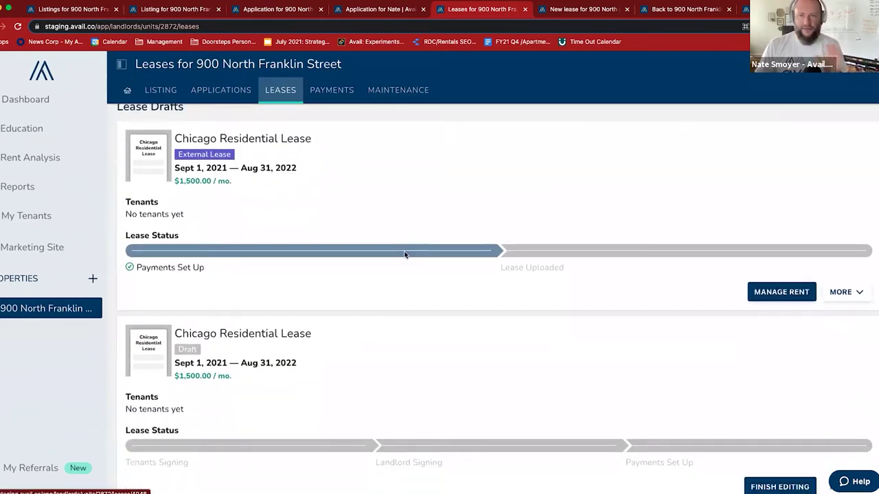
scroll(309, 274, "up", 1)
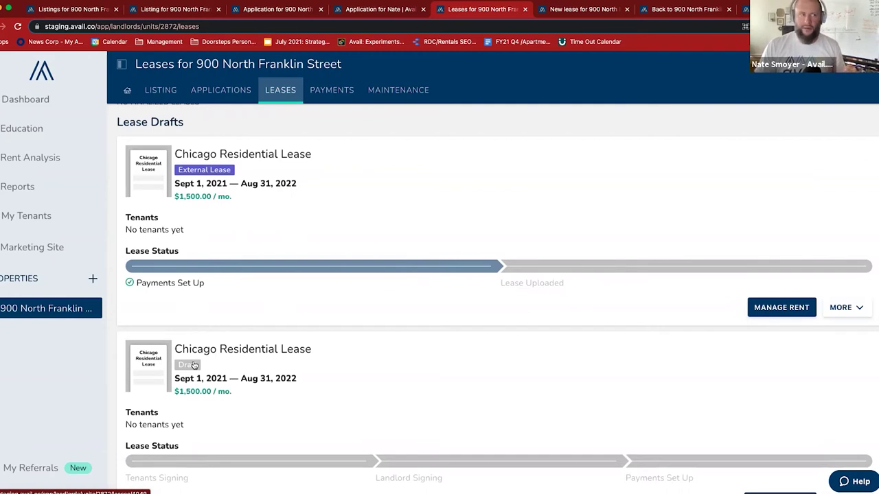
left_click(564, 15)
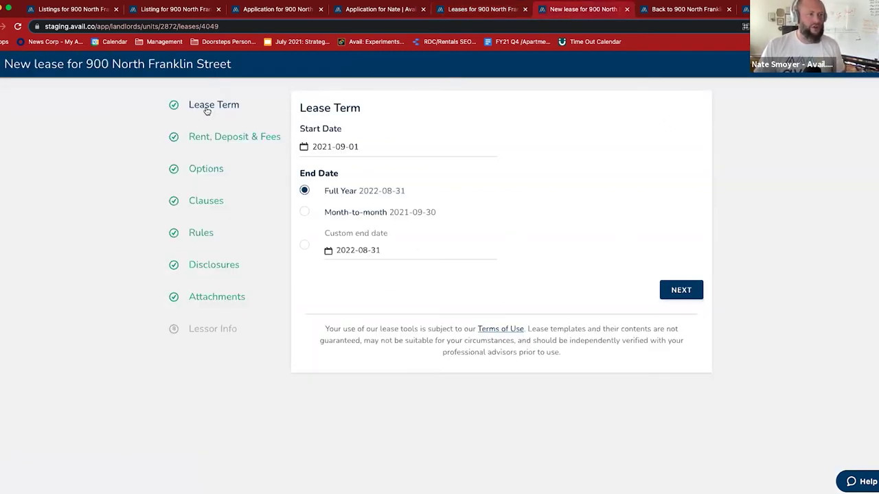
- Reopen the new lease draft and review its Rent, Deposit & Fees step
left_click(457, 13)
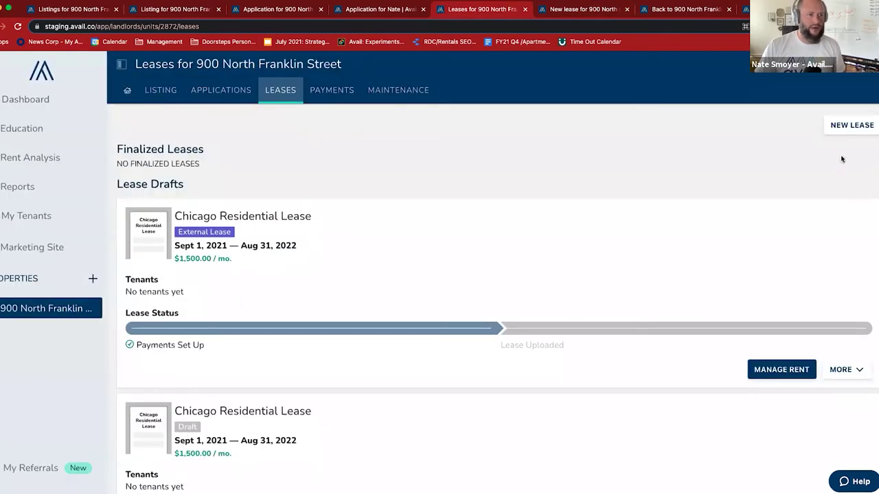
left_click(578, 10)
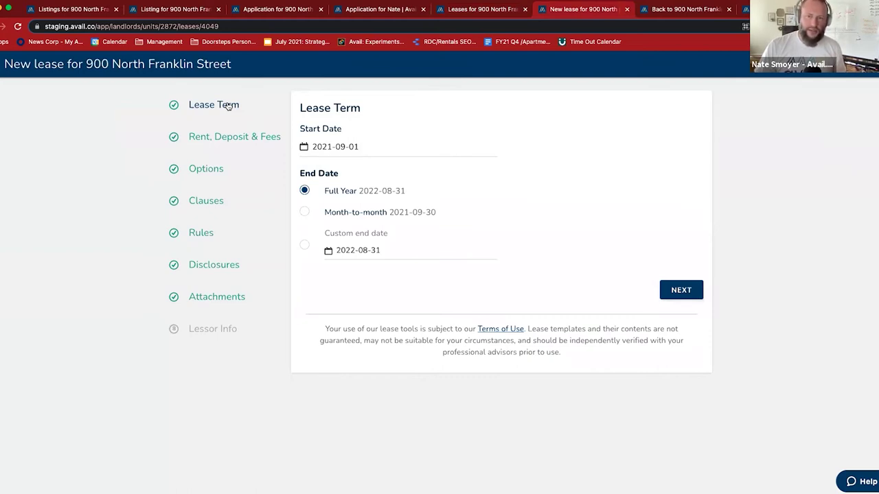
left_click(215, 139)
scroll(441, 280, "down", 1)
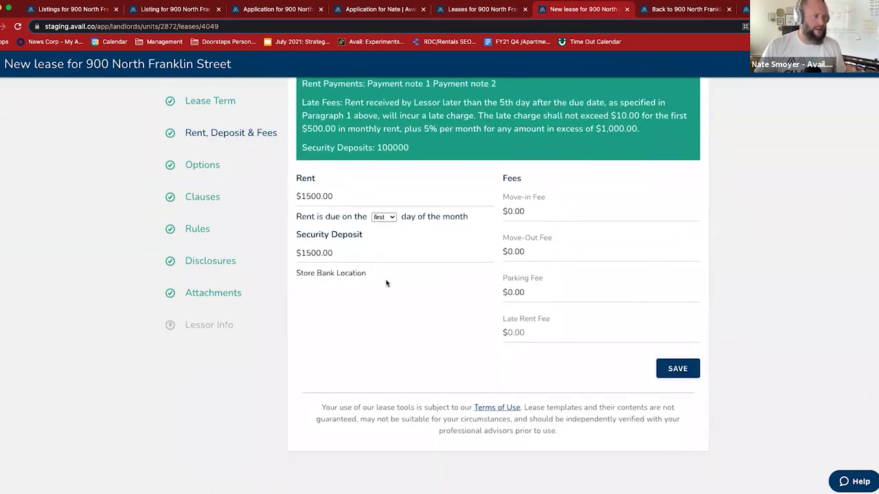
- Try the Prorate and Month to Month options, leaving prorating off, and advance to Clauses
left_click(205, 171)
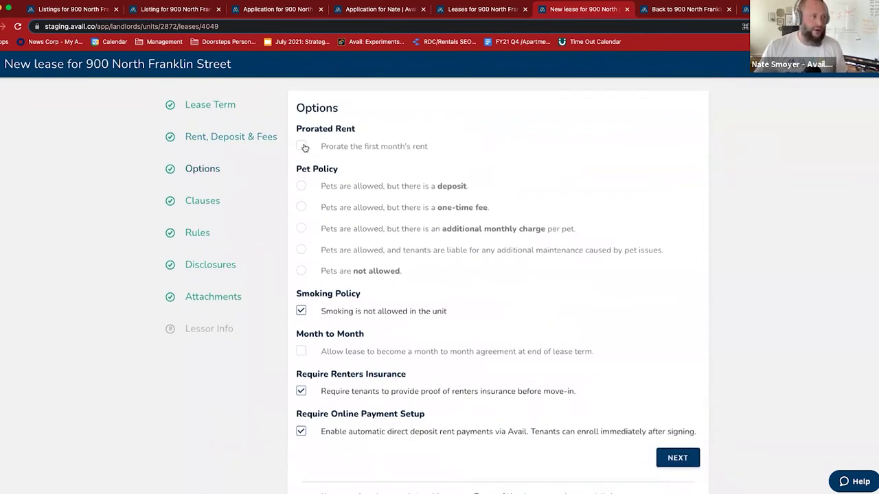
left_click(302, 146)
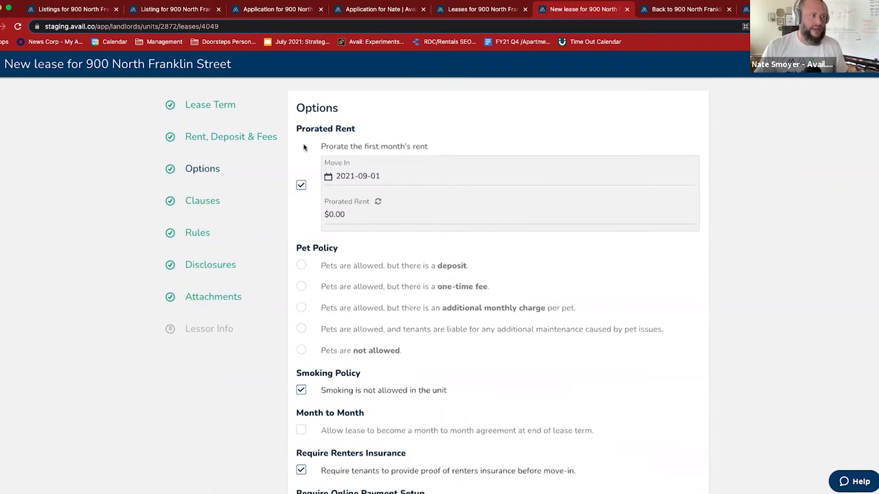
left_click(301, 186)
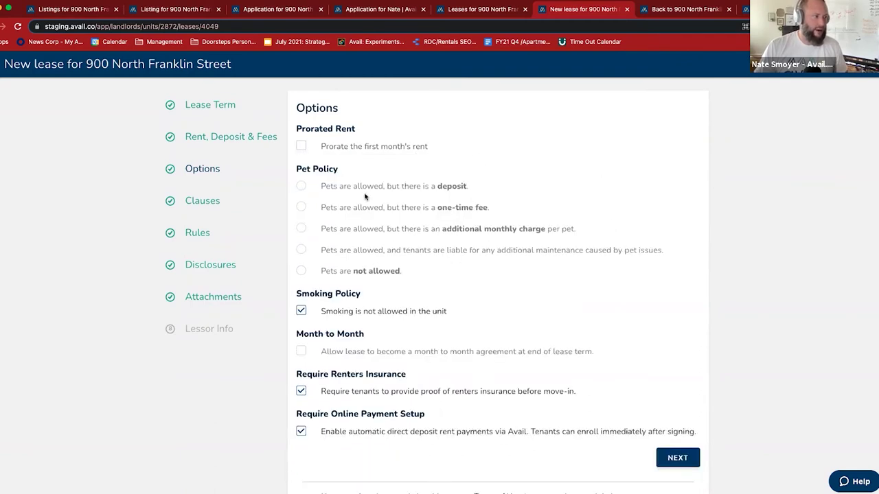
scroll(650, 202, "down", 3)
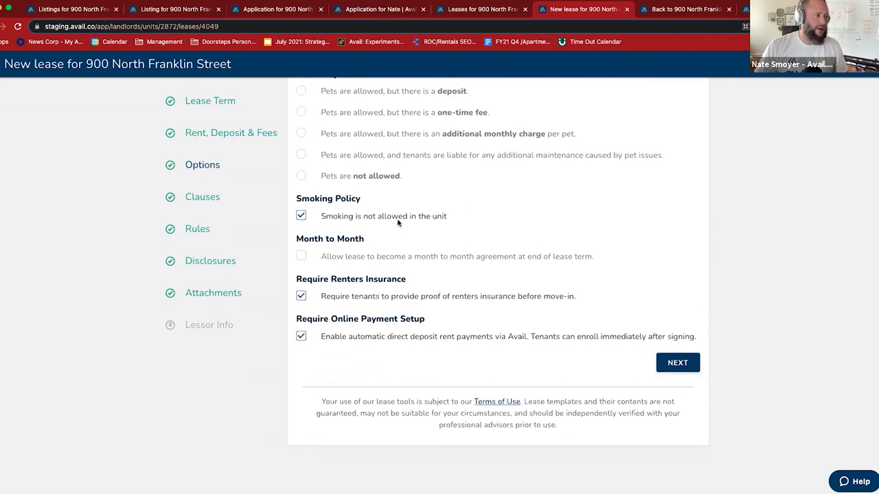
left_click(302, 257)
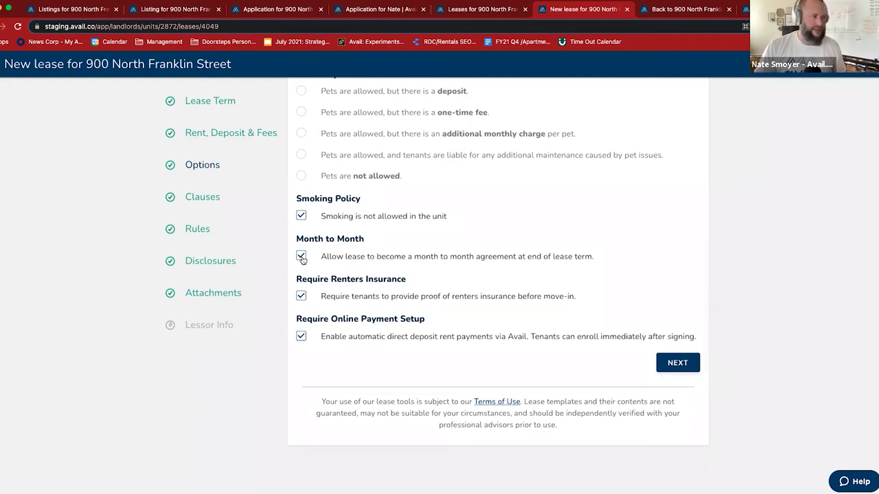
left_click(301, 257)
left_click(677, 363)
scroll(475, 180, "down", 2)
scroll(475, 181, "down", 15)
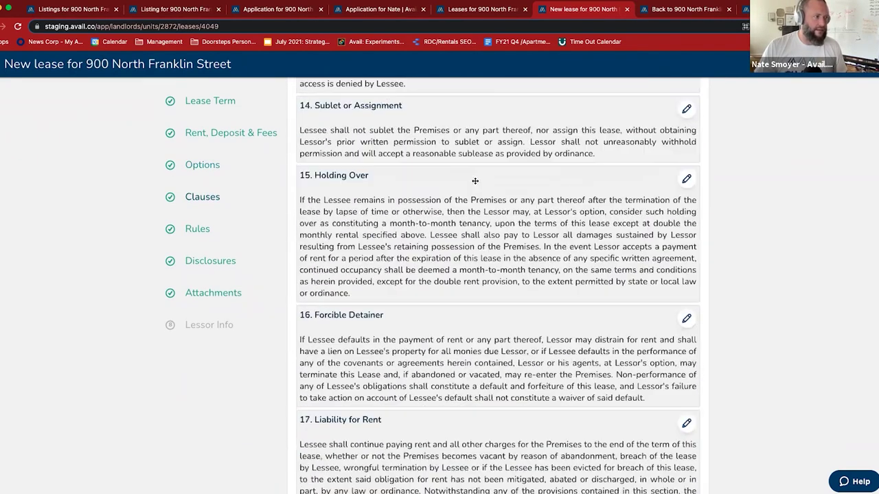
- Inspect the door-lock rule unchanged, then scroll the clauses down to 34. Governing Law
scroll(475, 181, "down", 10)
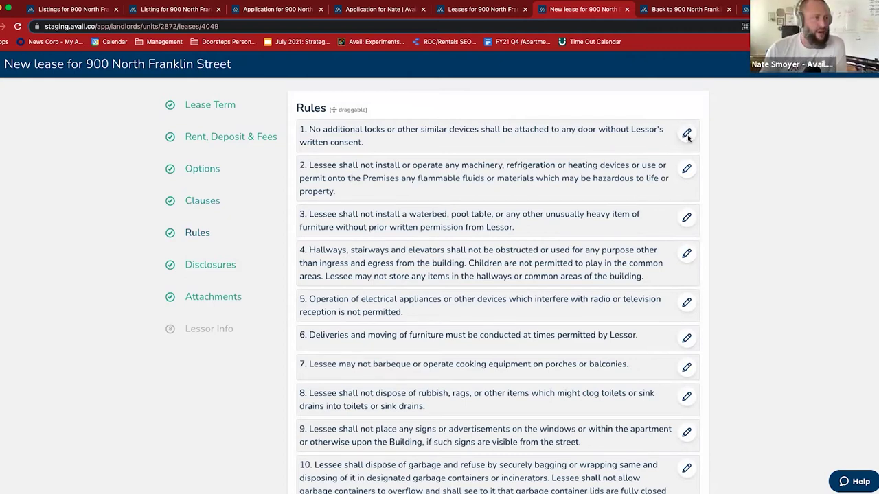
left_click(687, 134)
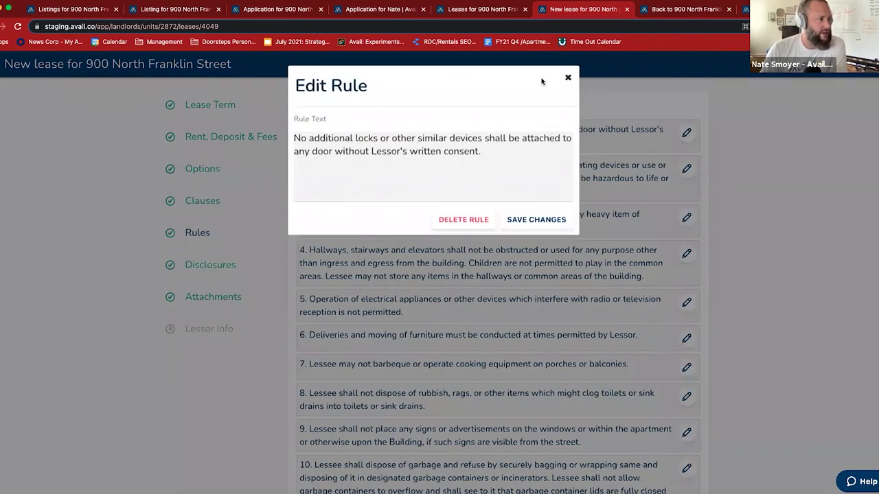
left_click(568, 77)
left_click(206, 199)
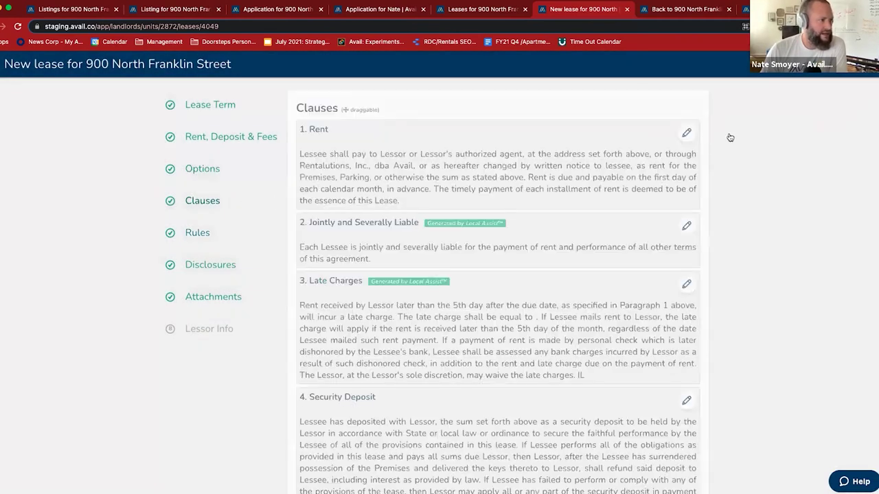
scroll(674, 207, "down", 5)
scroll(674, 207, "down", 20)
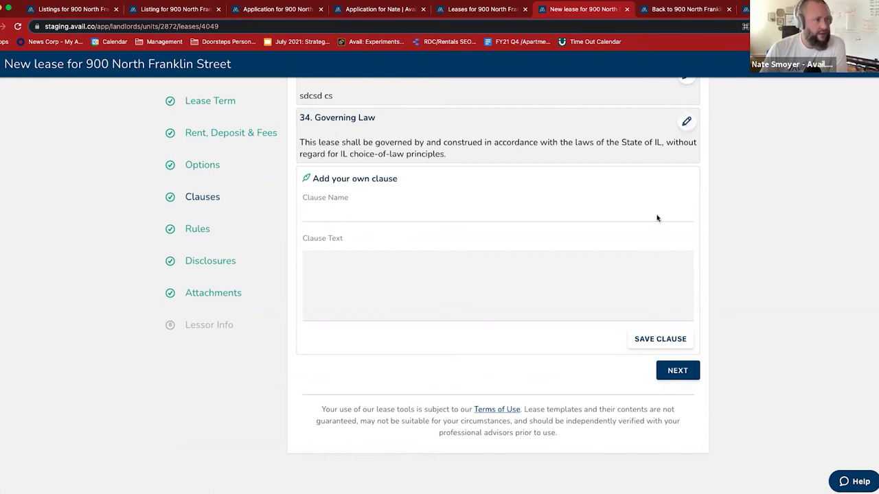
- Try editing the 34. Governing Law clause text, triggering the $5/mo upgrade prompt
left_click(686, 121)
left_click(382, 201)
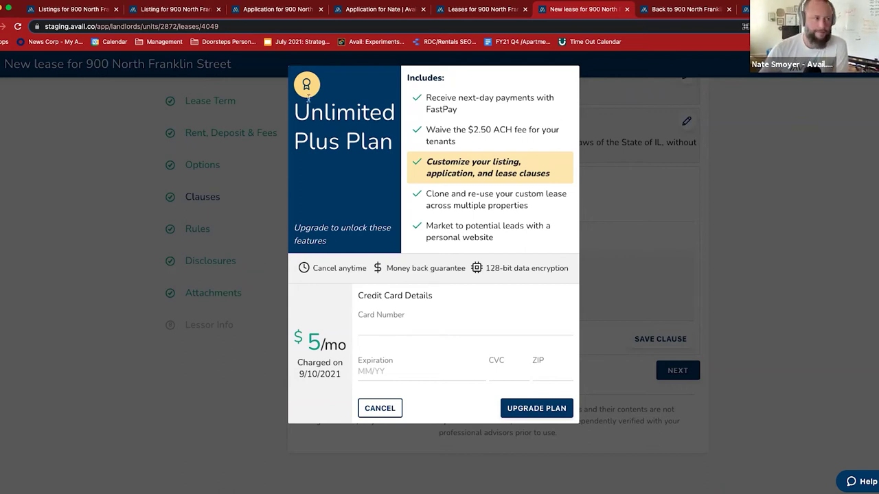
- Highlight the ACH fee waiver and next-day FastPay benefits in the upgrade offer
left_click_drag(472, 130, 490, 139)
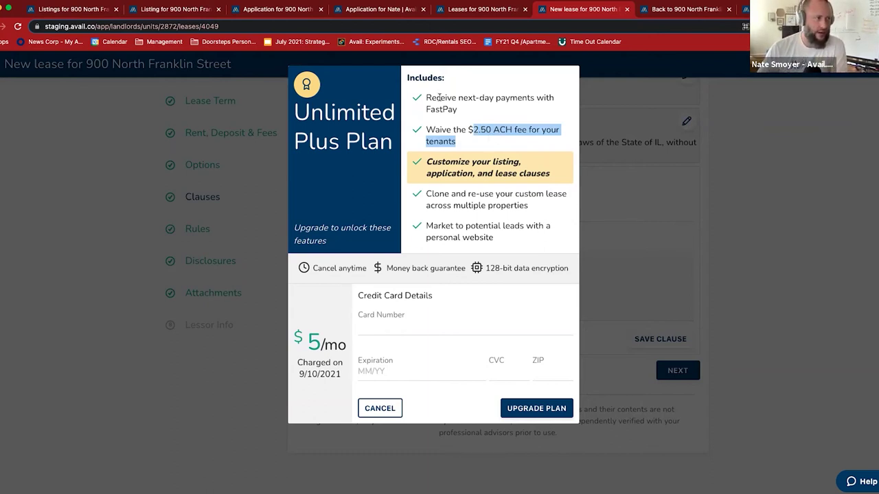
left_click_drag(430, 98, 457, 112)
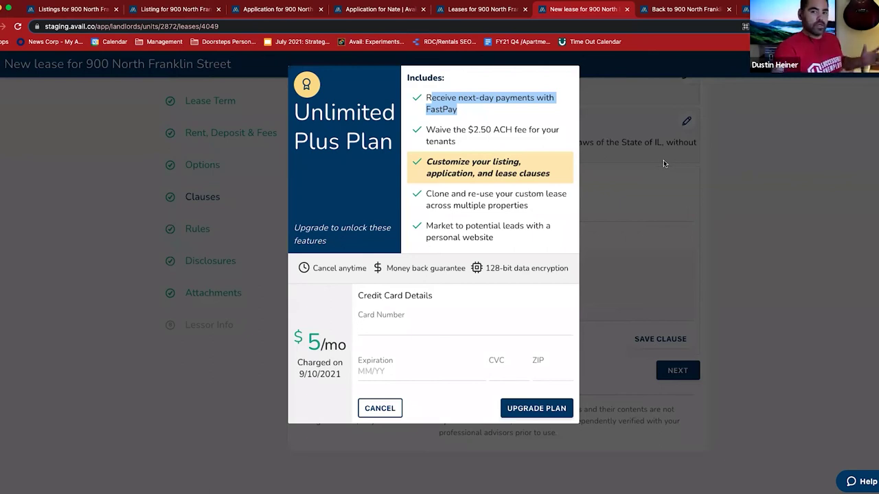
- Dismiss the upgrade offer, clause editor and syndication notice, then open the property's Maintenance page
left_click(379, 411)
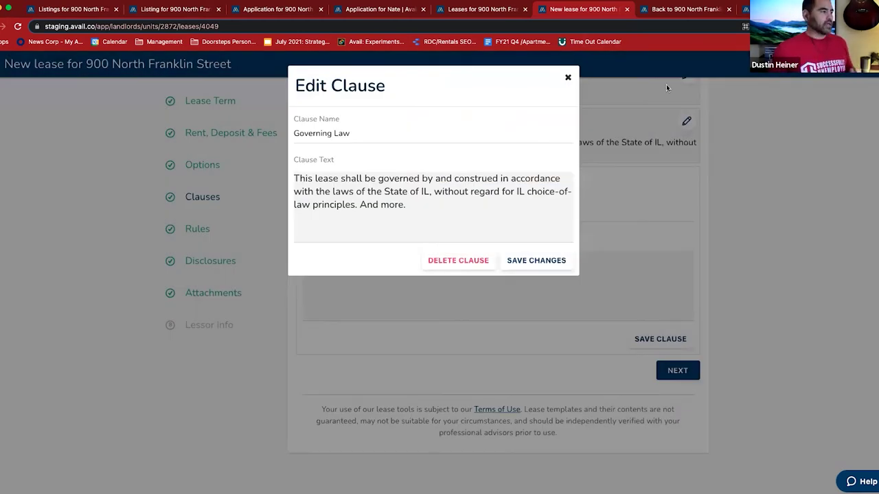
left_click(568, 78)
left_click(695, 9)
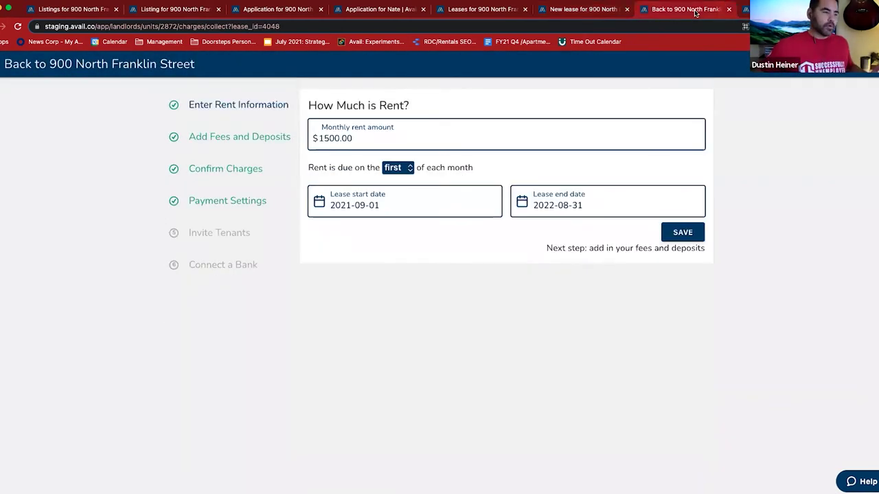
left_click(79, 11)
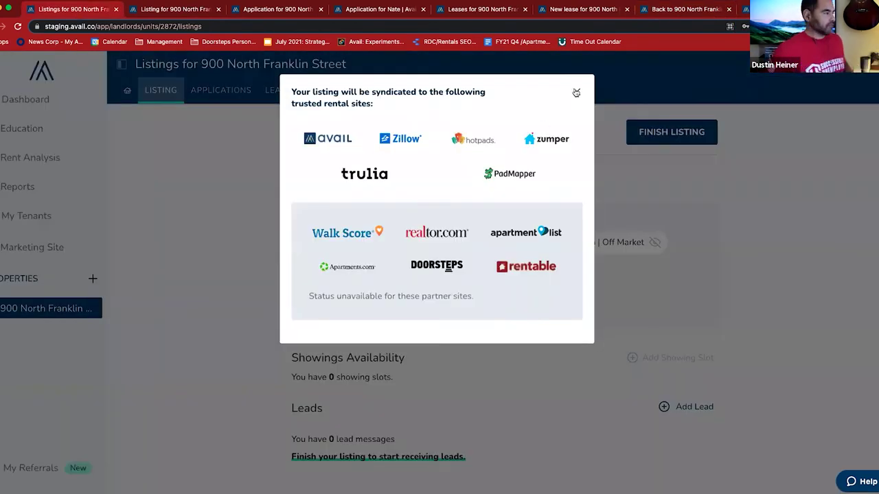
left_click(576, 92)
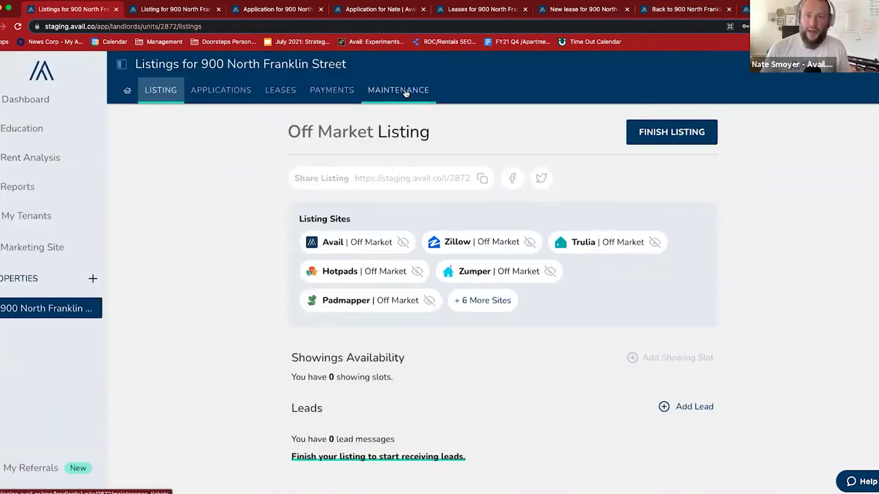
left_click(405, 94)
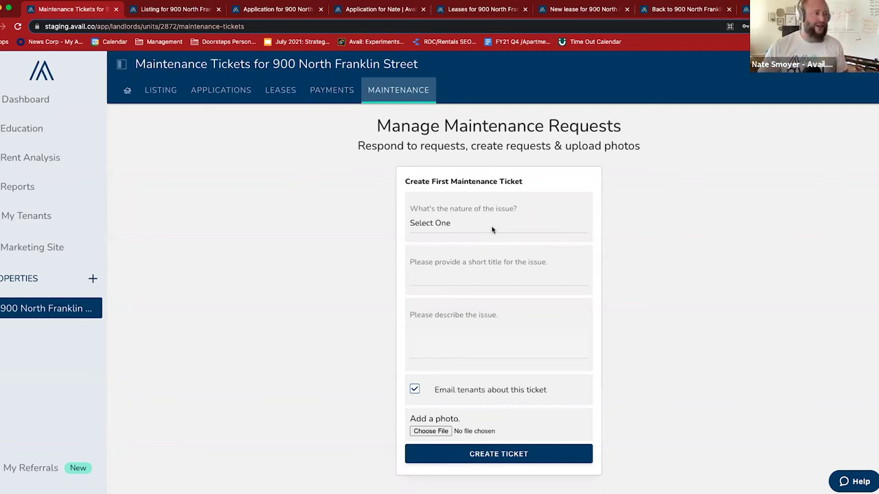
- Set the maintenance ticket's issue type to Paint
left_click(491, 229)
left_click(476, 239)
left_click(452, 226)
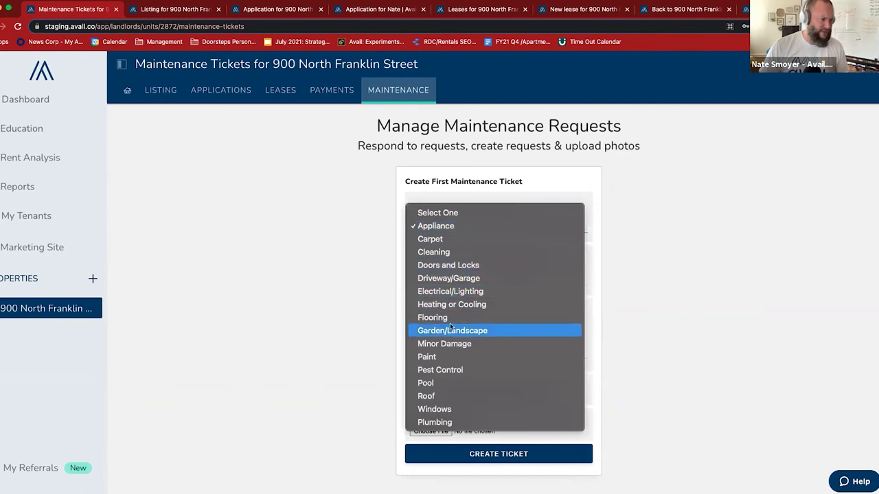
left_click(453, 357)
- Title the ticket 'Repainting the dining room', describe 'Please let painter at 3pm on Friday.', and return to rent setup
left_click(480, 276)
type("Repainting the dining room")
left_click(446, 333)
type("Please let painter at 3pm on f")
key("BackSpace")
type("Friday.")
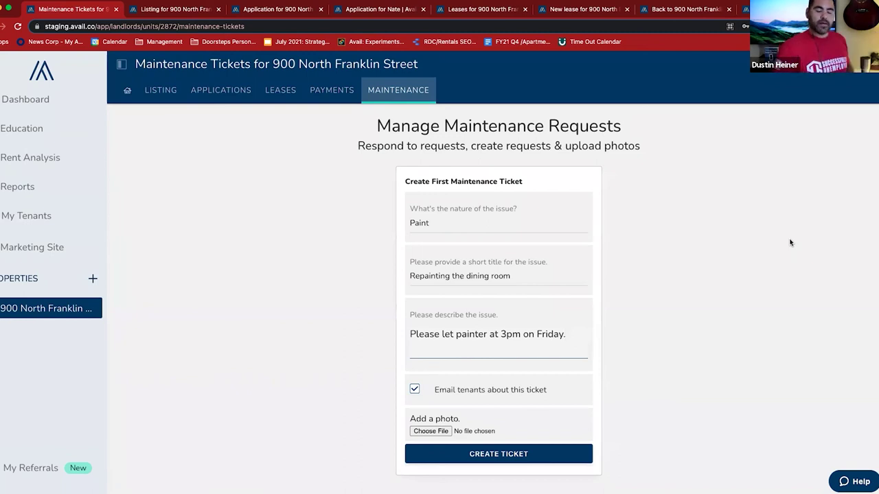
left_click(676, 12)
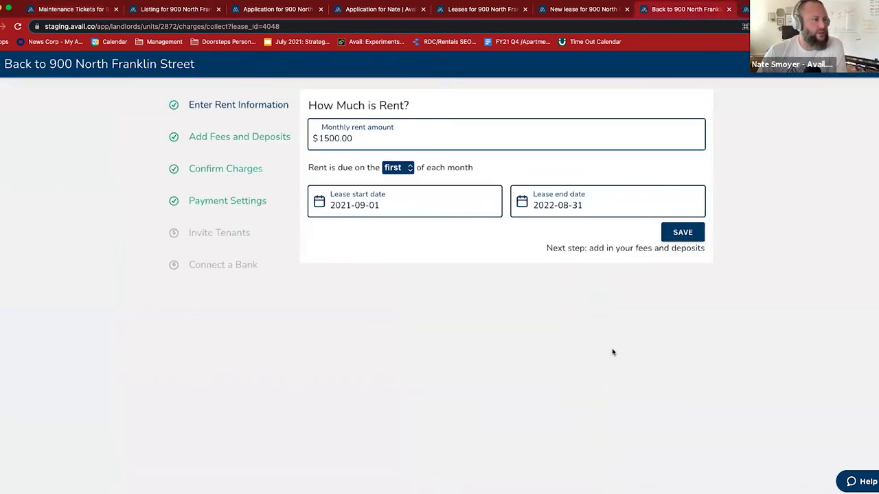
- Review the generated lease charges: a $1,500 security deposit and $1,500 monthly rent, September 2021–August 2022
left_click(225, 143)
left_click(243, 180)
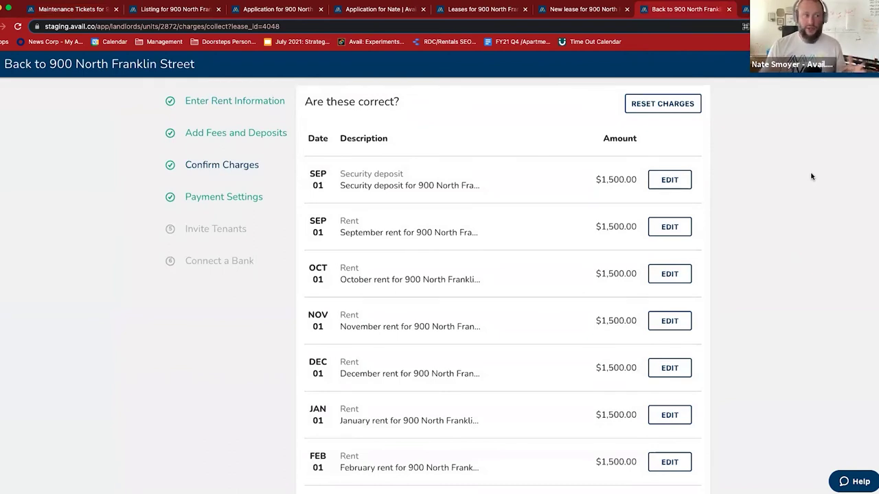
left_click(199, 101)
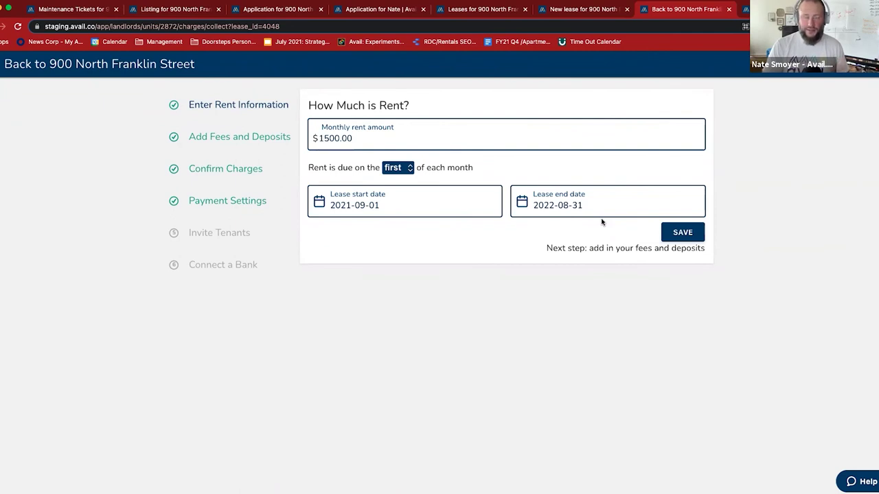
left_click(218, 169)
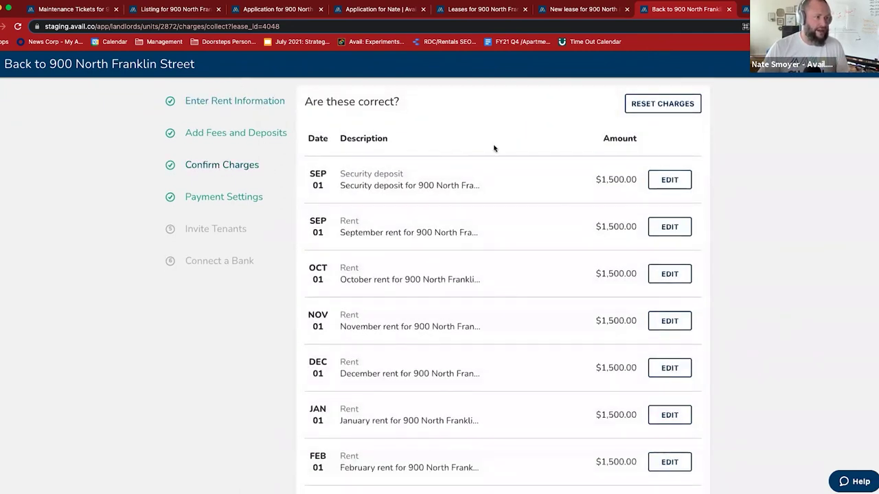
scroll(560, 151, "down", 3)
scroll(566, 206, "down", 2)
scroll(573, 261, "up", 5)
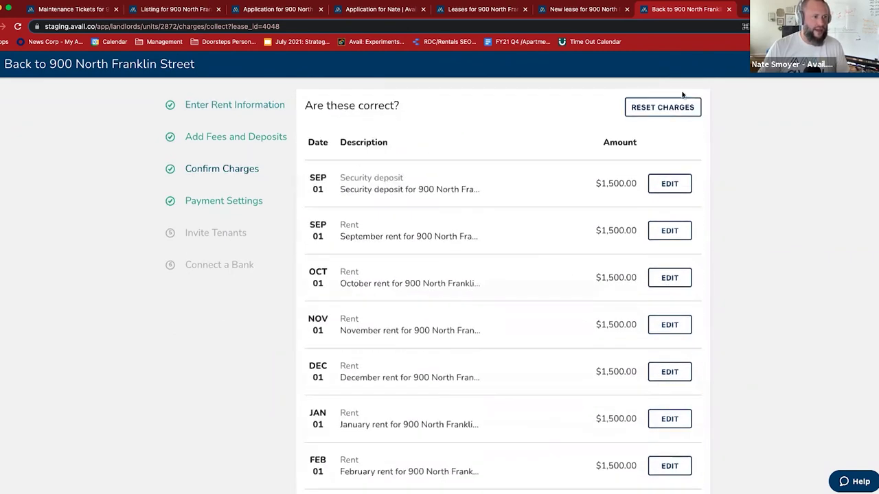
- Open the security deposit charge and close the editor, keeping it as Security Deposit
left_click(671, 183)
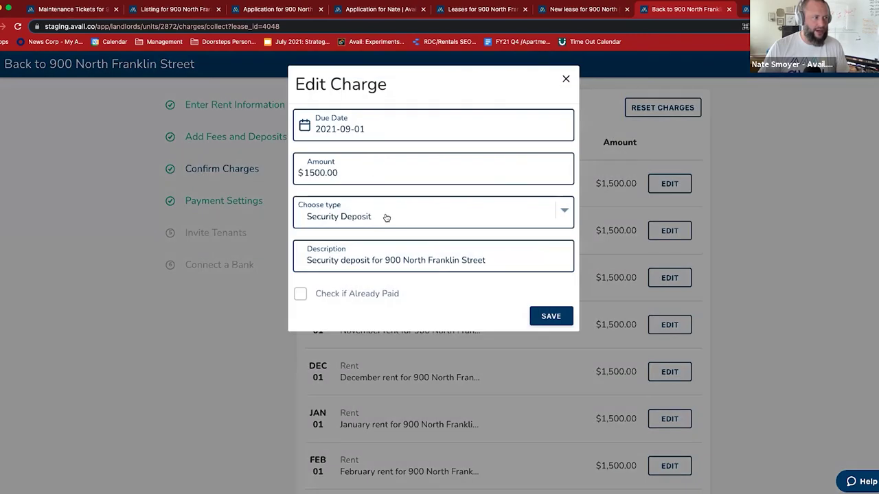
left_click(387, 218)
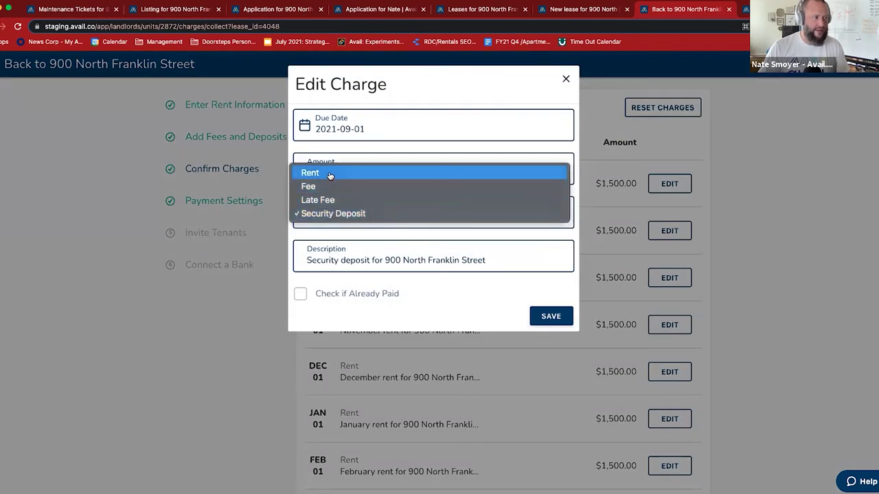
left_click(564, 82)
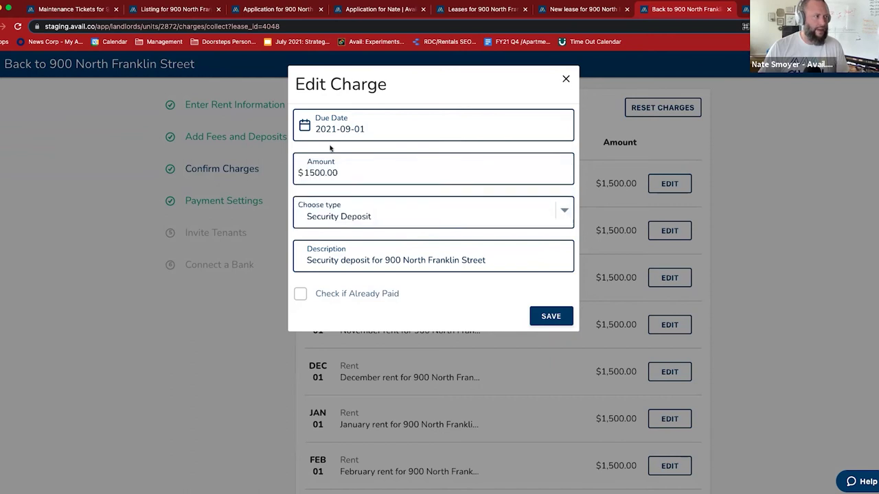
left_click(565, 79)
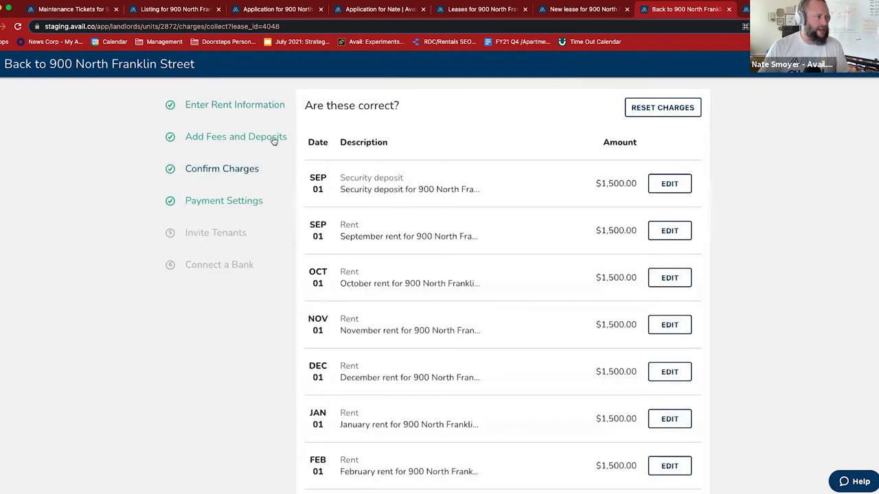
- View the Fees and Deposits and Payment Settings steps, then return to the Paint ticket draft
left_click(274, 141)
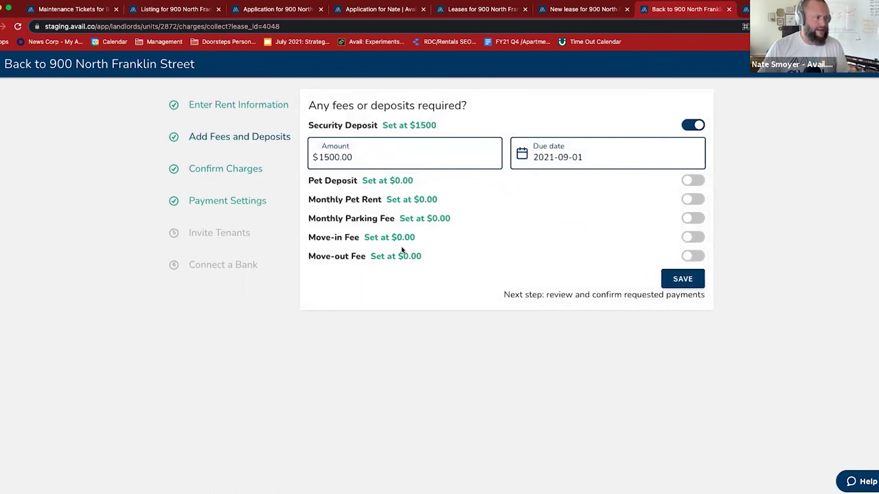
left_click(251, 203)
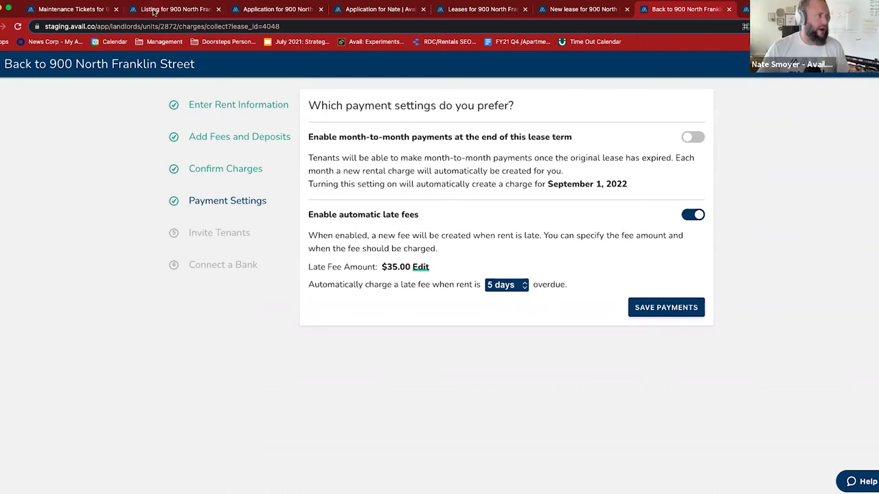
left_click(84, 13)
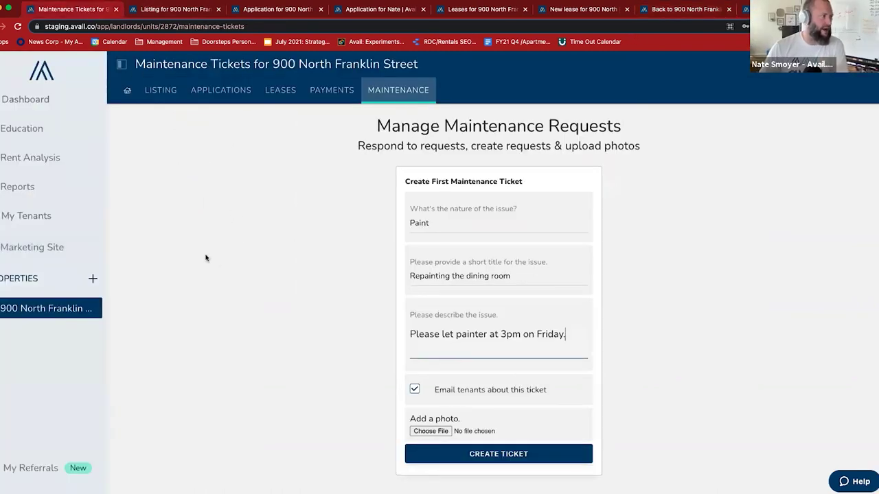
- Open Reports and view the All Listings report, then go back to the reports overview
left_click(32, 189)
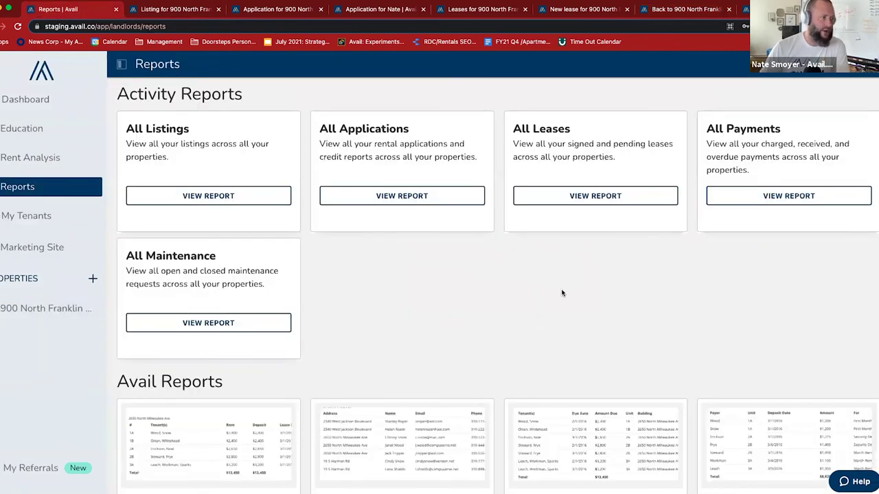
scroll(562, 292, "down", 5)
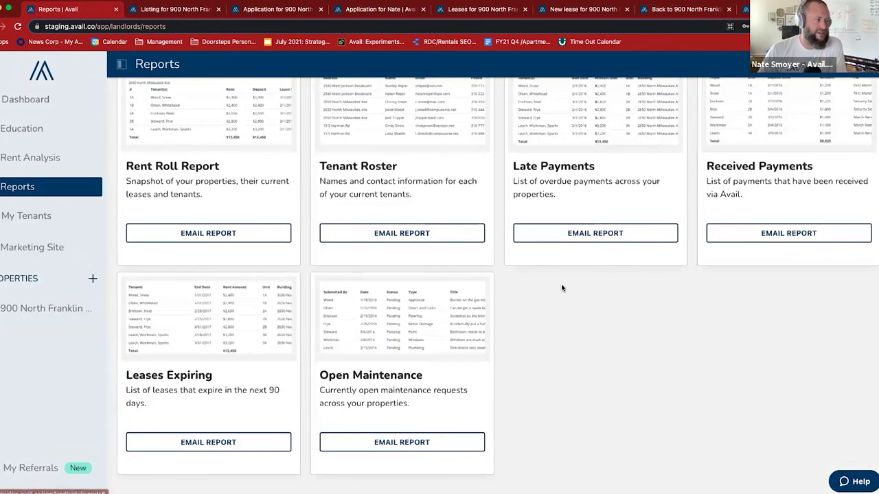
scroll(561, 288, "up", 5)
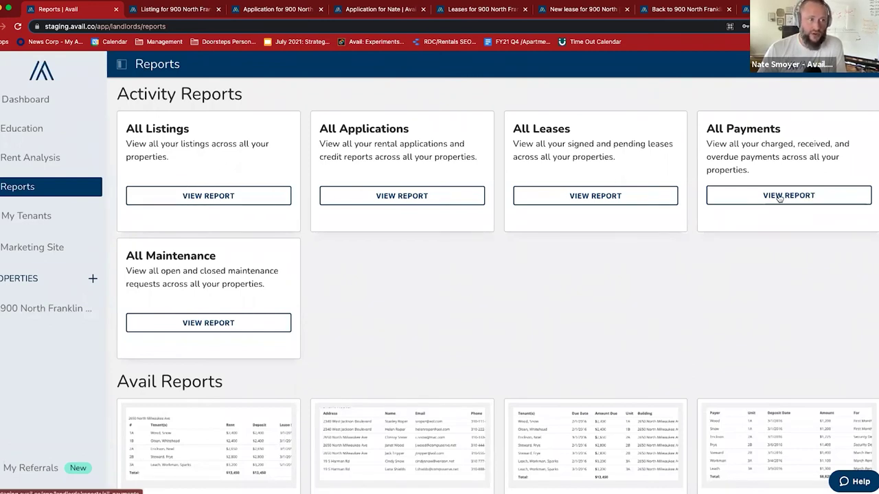
left_click(216, 197)
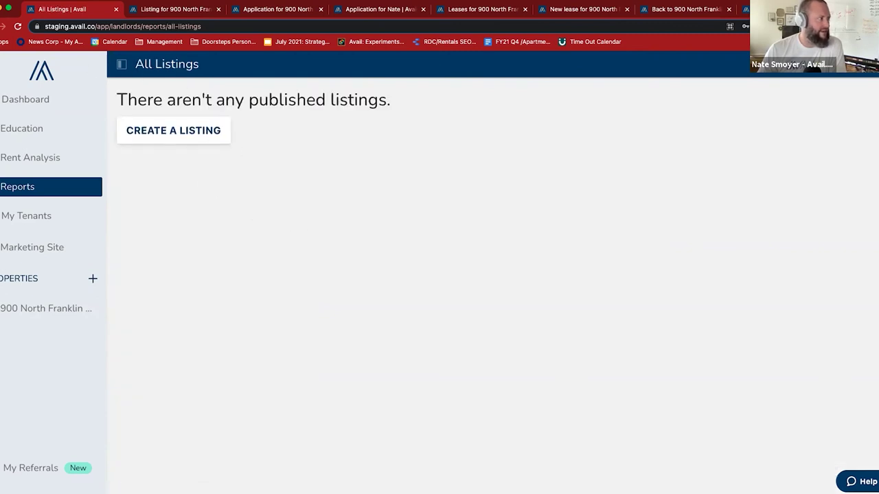
key("super+bracketleft")
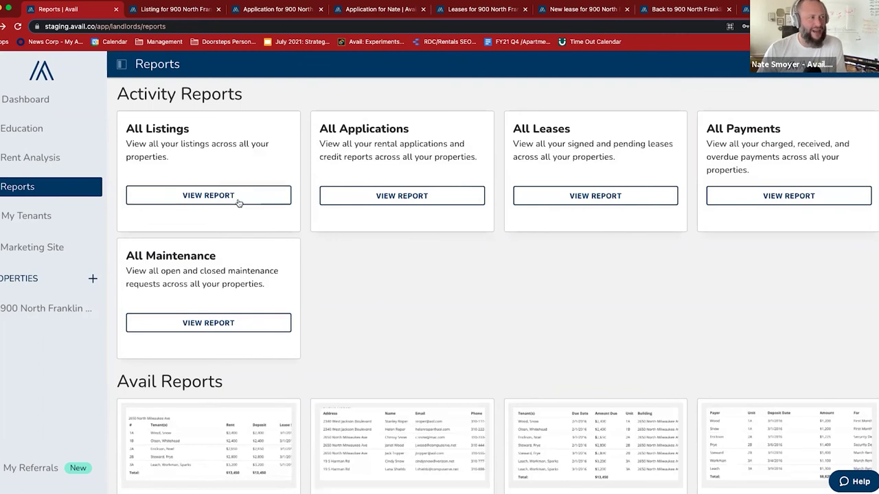
- Email the Received Payments report
scroll(663, 233, "down", 3)
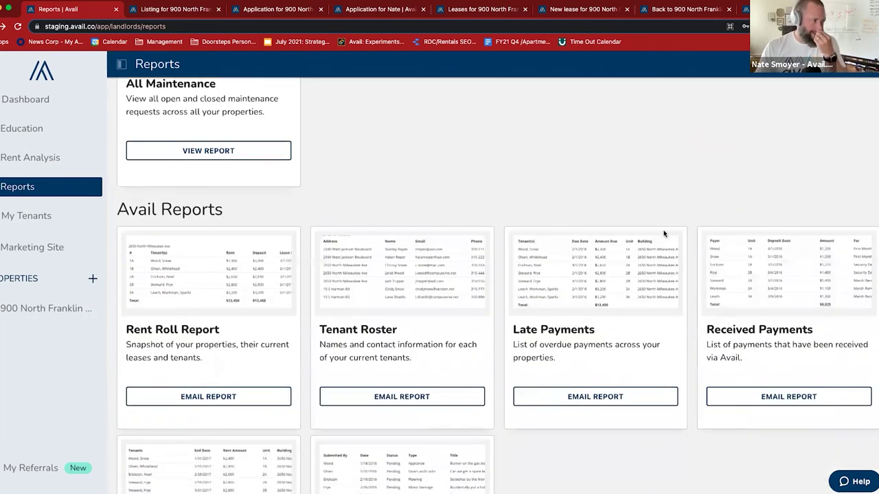
scroll(589, 218, "down", 3)
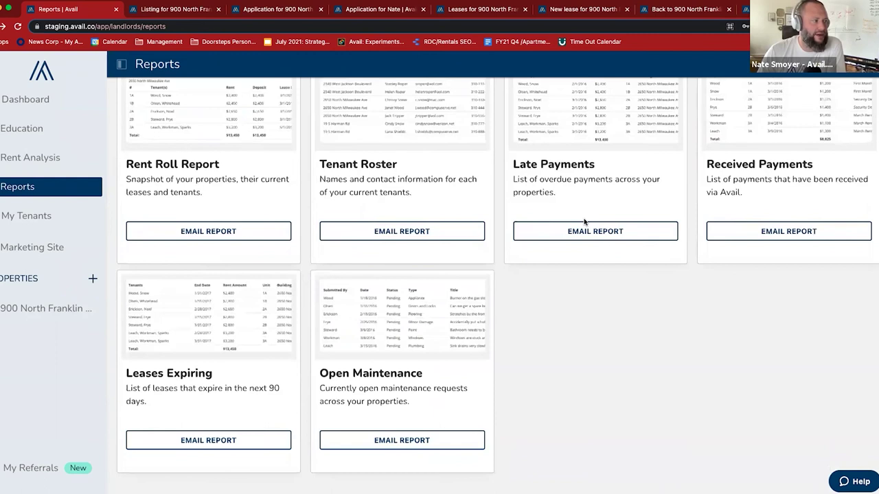
scroll(343, 220, "up", 1)
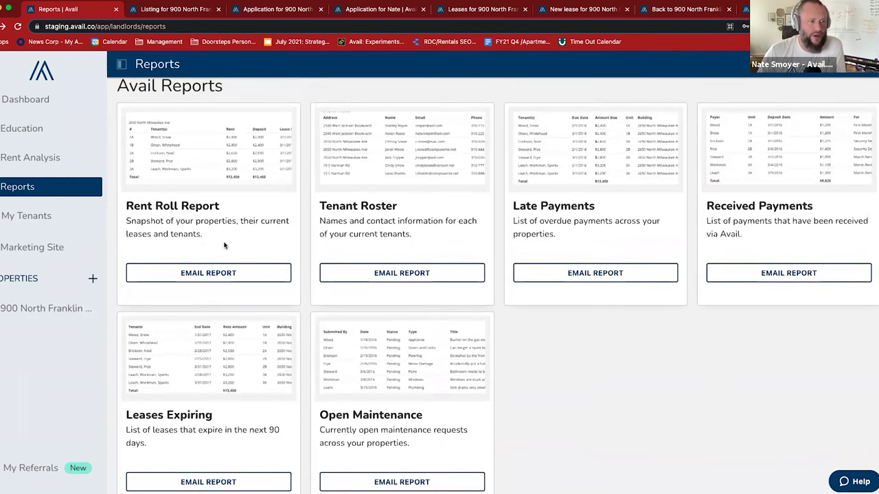
left_click(745, 273)
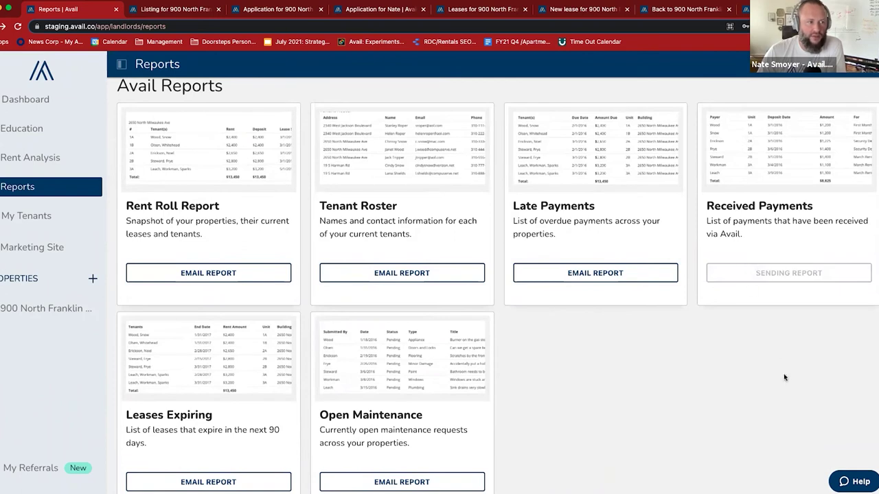